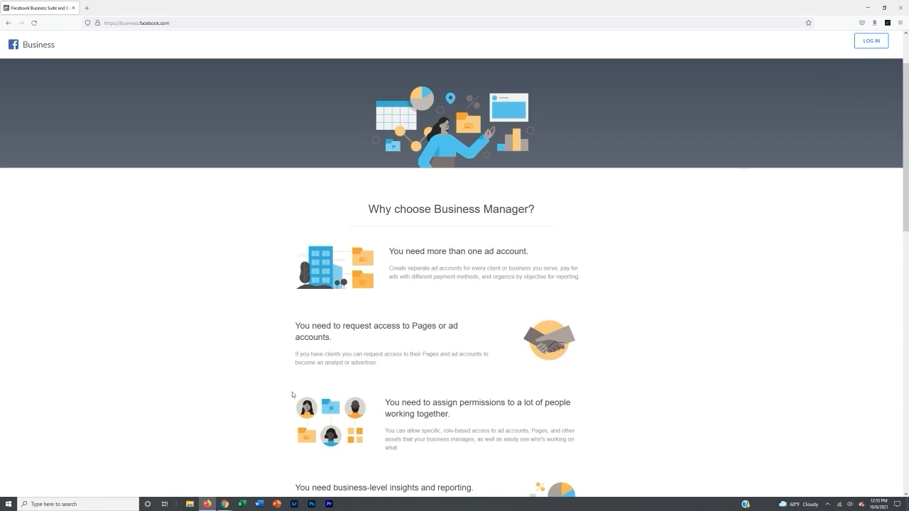
# Switch to Chrome and view the Create a Page form, activating its required page name field
pyautogui.moveTo(224, 508)
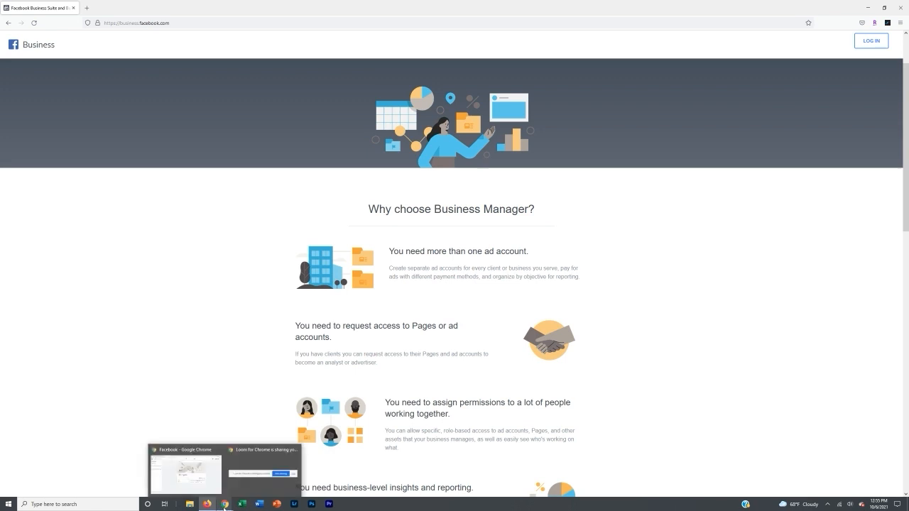
pyautogui.click(214, 487)
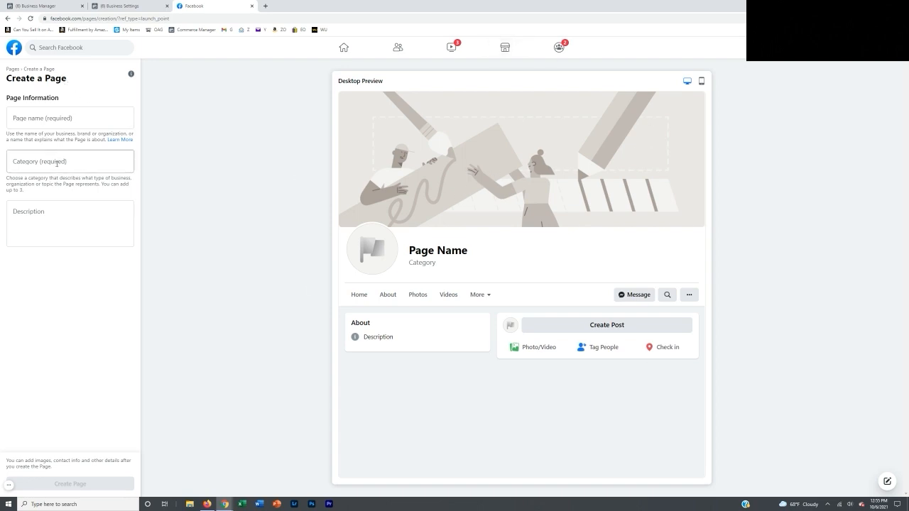
pyautogui.click(56, 115)
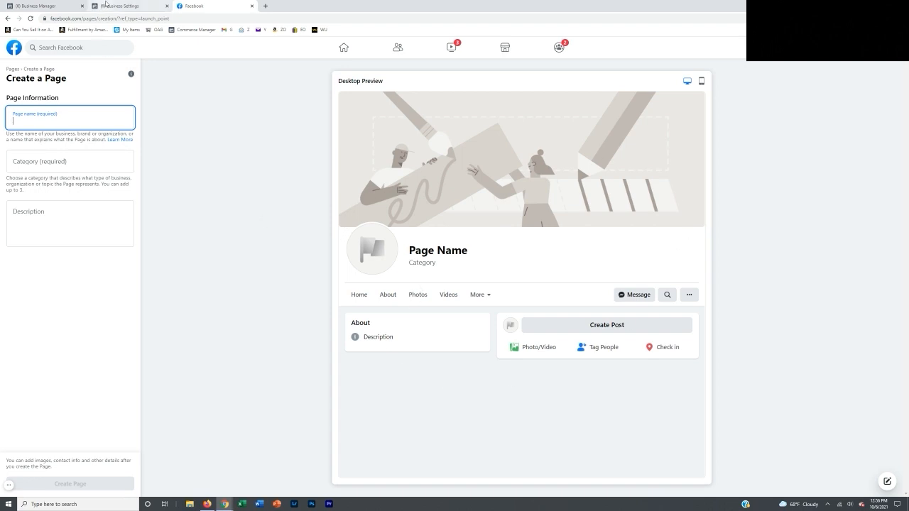
# Check the Pages area on the Business Manager home, and bring up the Pages section of Business Settings
pyautogui.click(63, 7)
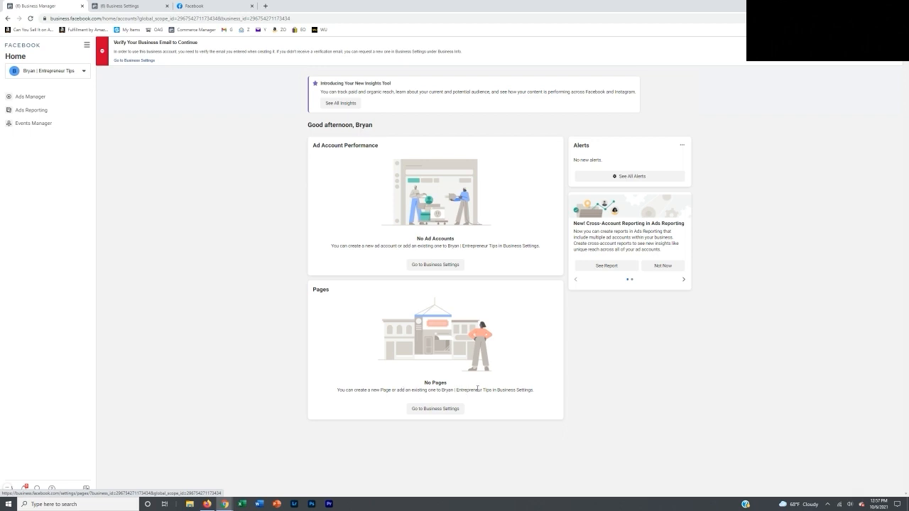
pyautogui.rightClick(445, 411)
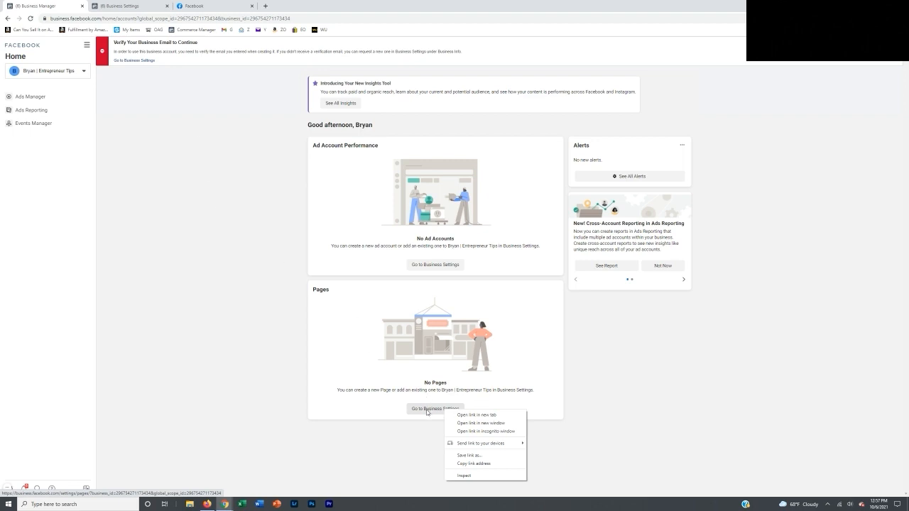
pyautogui.click(283, 262)
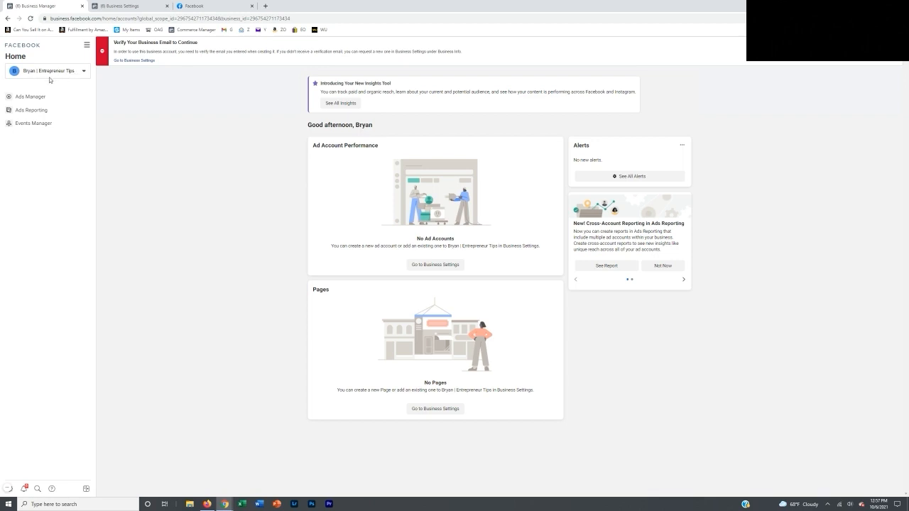
pyautogui.click(120, 6)
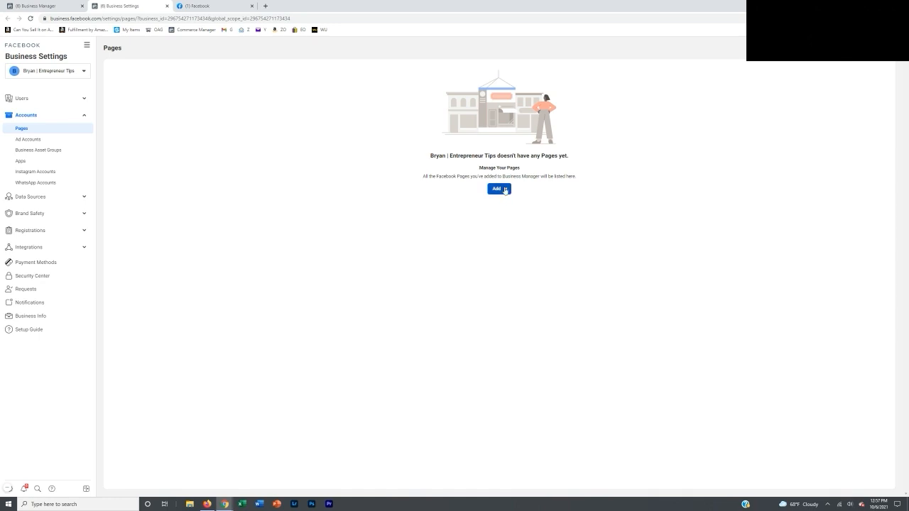
pyautogui.click(505, 189)
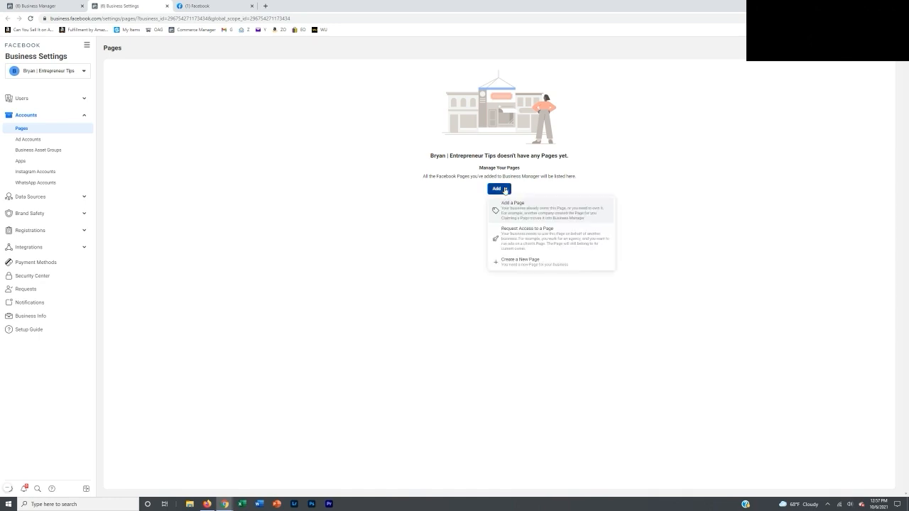
pyautogui.click(537, 211)
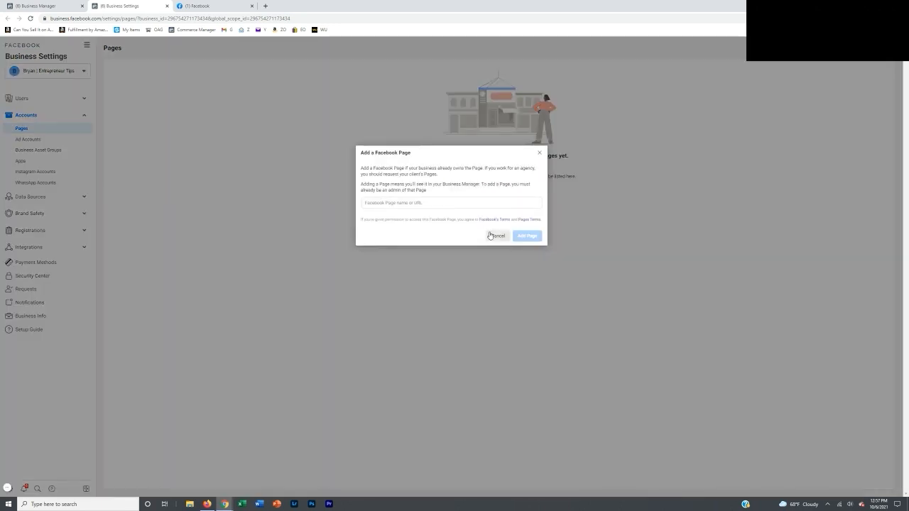
pyautogui.click(422, 203)
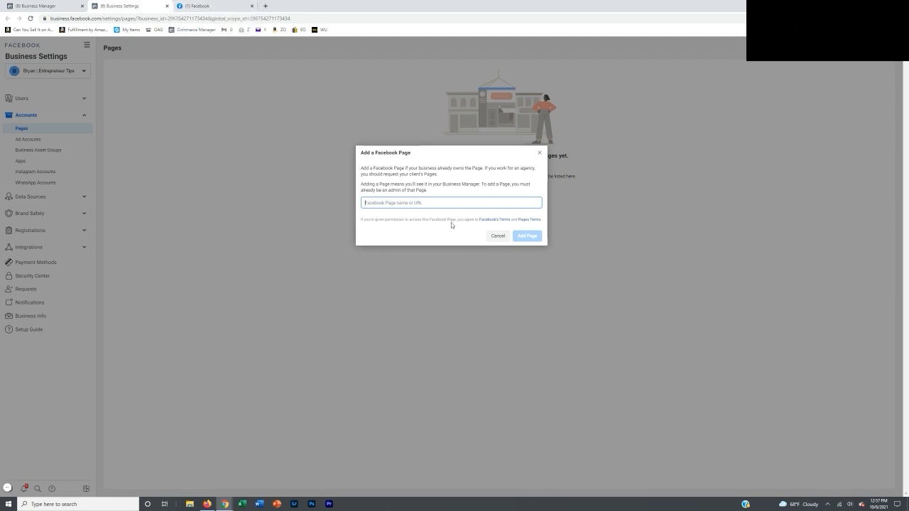
pyautogui.click(497, 236)
# Start creating a new Page in Business Settings and choose Brand or Product as its category
pyautogui.click(499, 188)
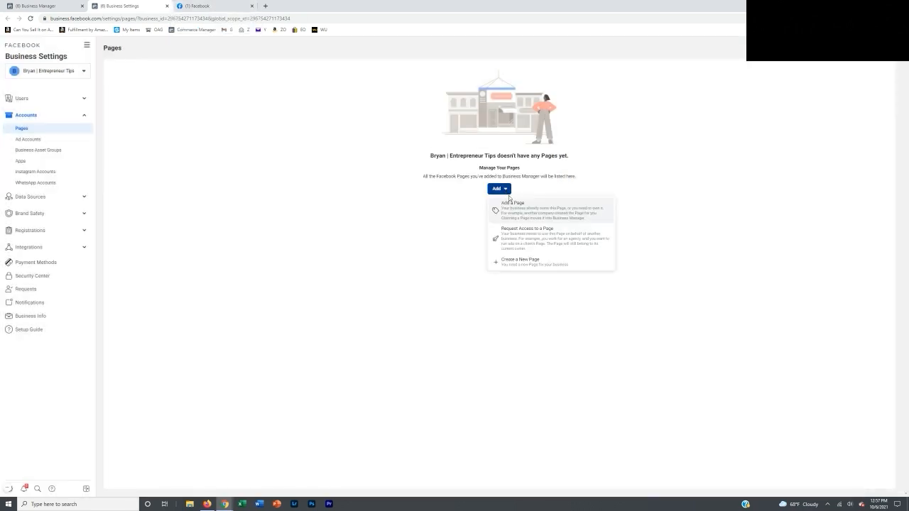
pyautogui.click(528, 265)
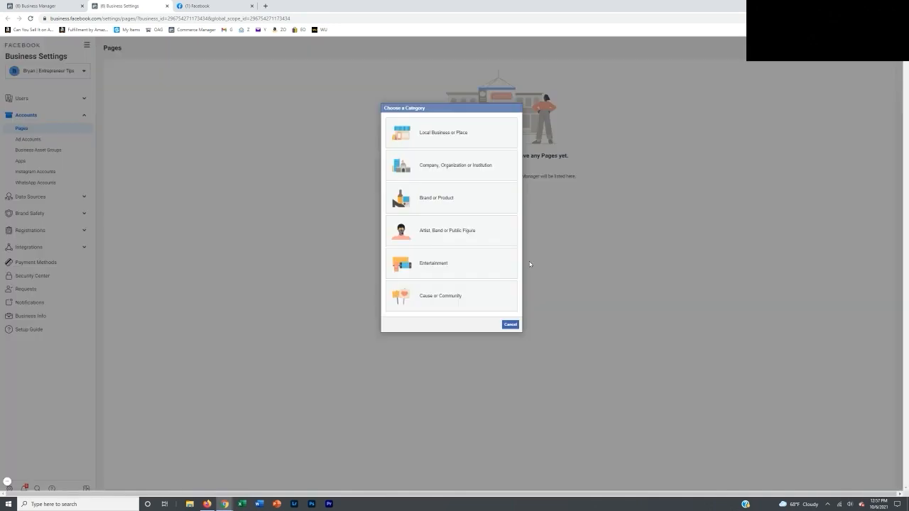
pyautogui.click(429, 166)
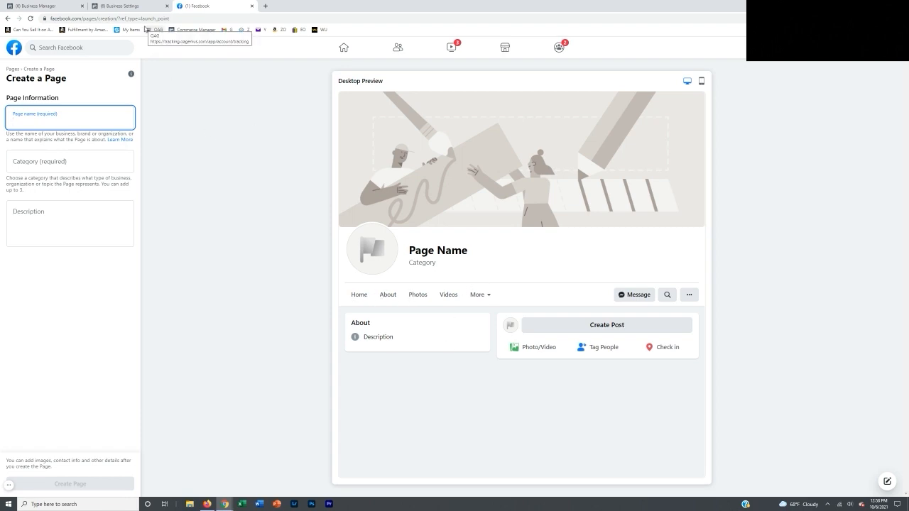
pyautogui.click(121, 6)
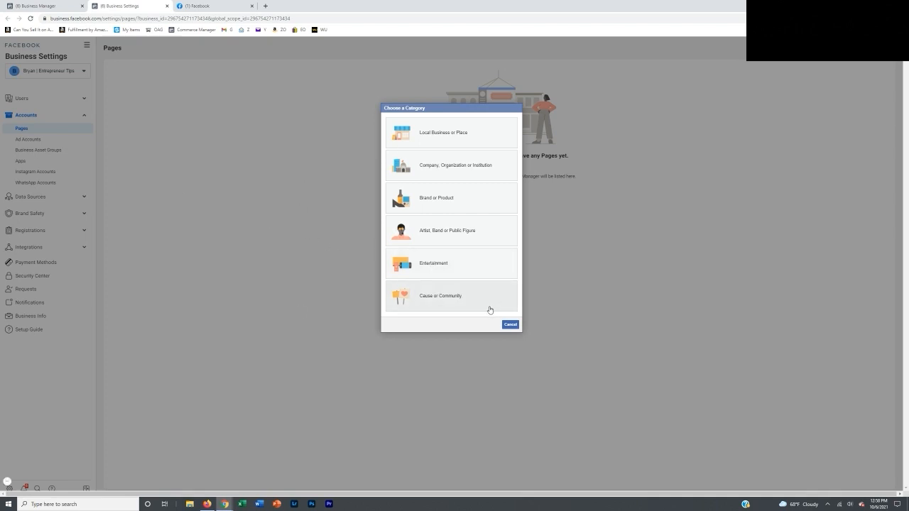
pyautogui.click(455, 202)
# Name the new Page 3 Way Customs, set its category to Brand, and create it
pyautogui.click(455, 172)
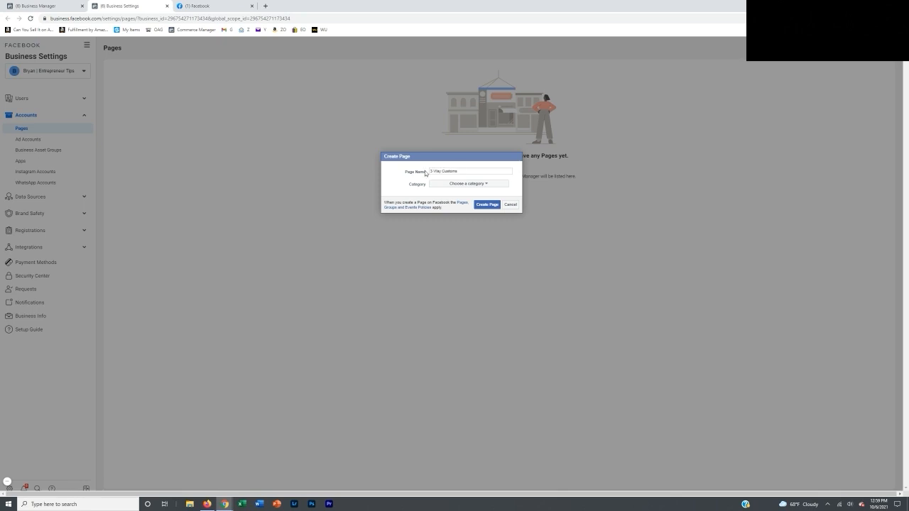
pyautogui.click(461, 185)
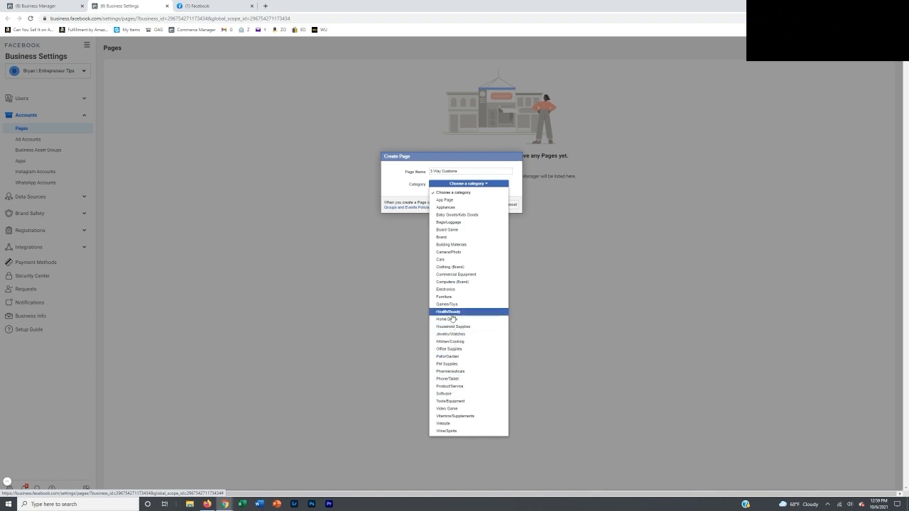
pyautogui.click(450, 237)
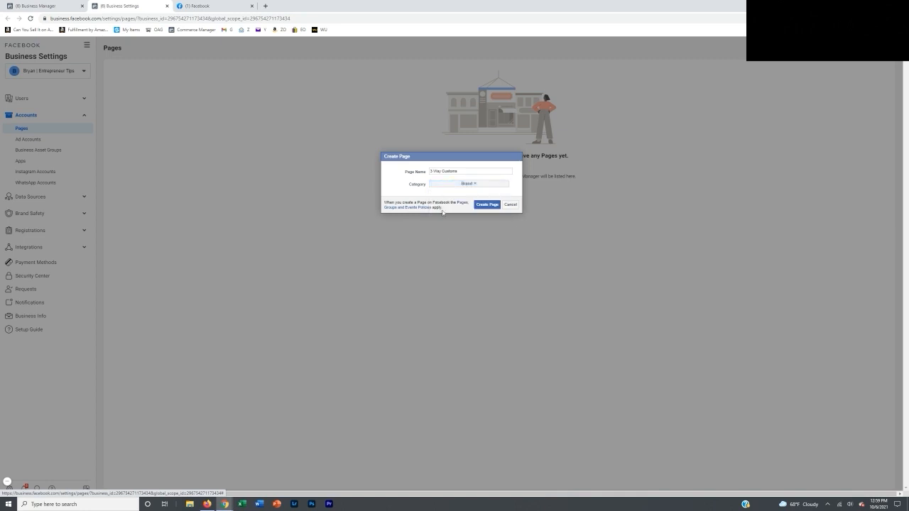
pyautogui.click(488, 205)
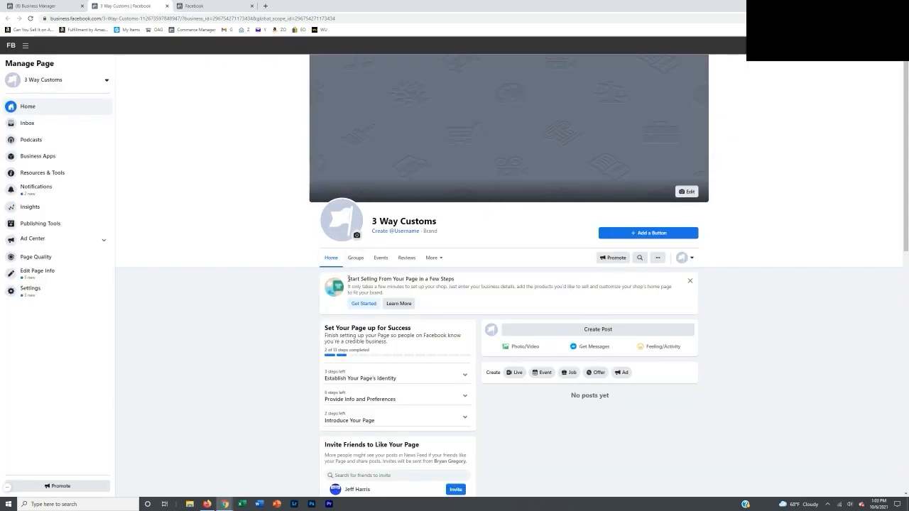
# Start the shop setup from the 3 Way Customs page and continue past the requirements overview
pyautogui.moveTo(348, 279); pyautogui.dragTo(462, 276)
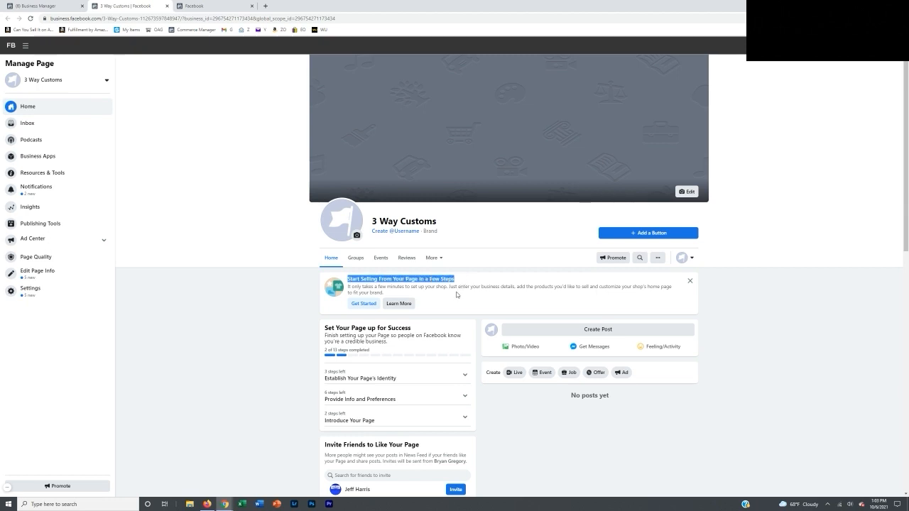
pyautogui.click(361, 304)
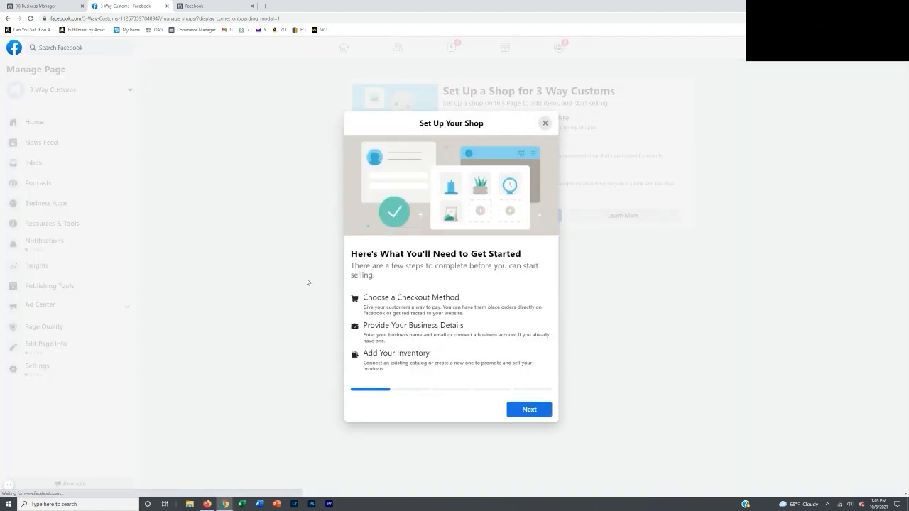
pyautogui.click(522, 410)
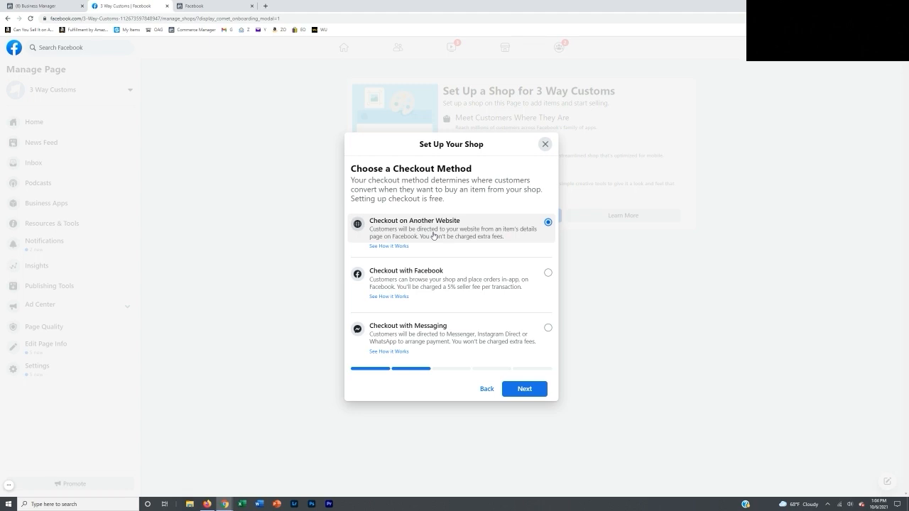
# Choose Checkout with Facebook with Shop Pay by Shopify turned off, and connect the business account with its business email
pyautogui.click(421, 278)
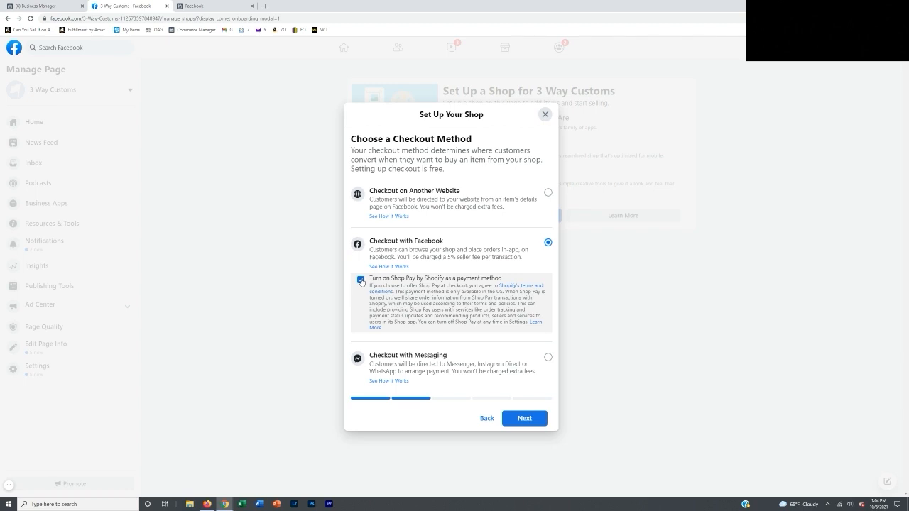
pyautogui.click(360, 280)
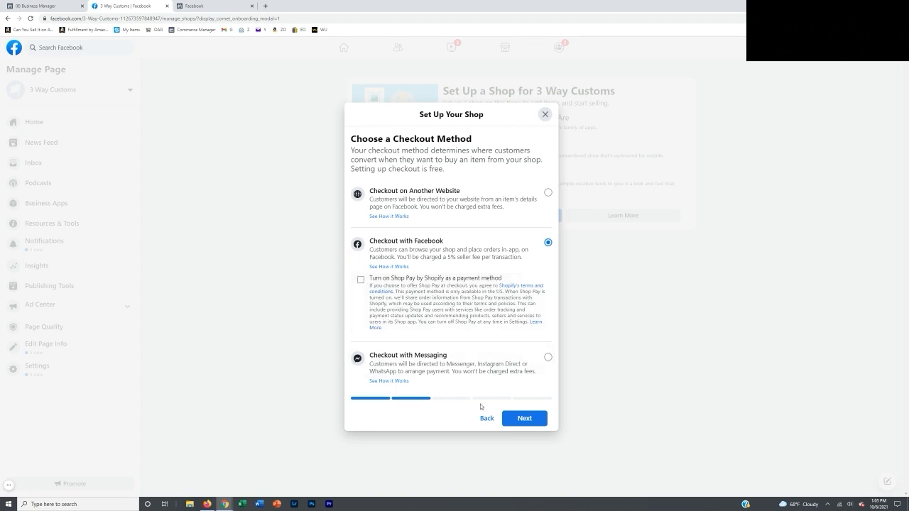
pyautogui.click(523, 419)
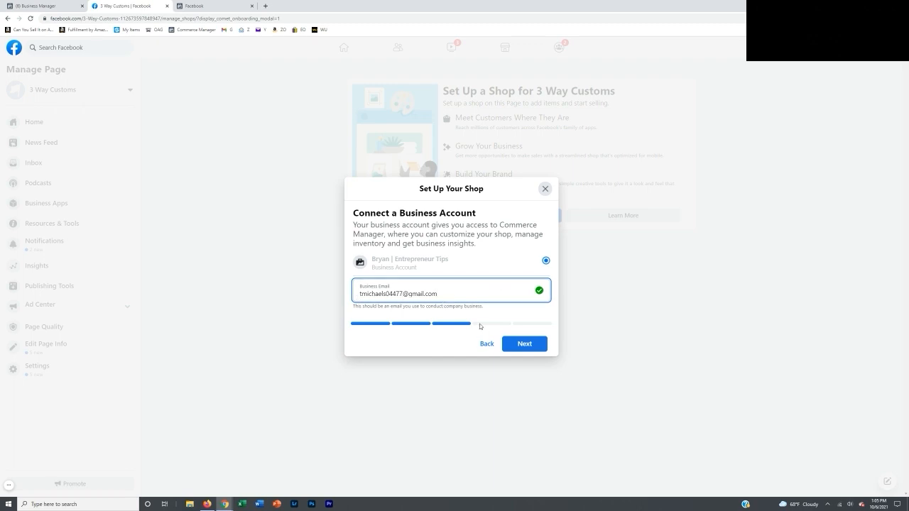
pyautogui.click(517, 344)
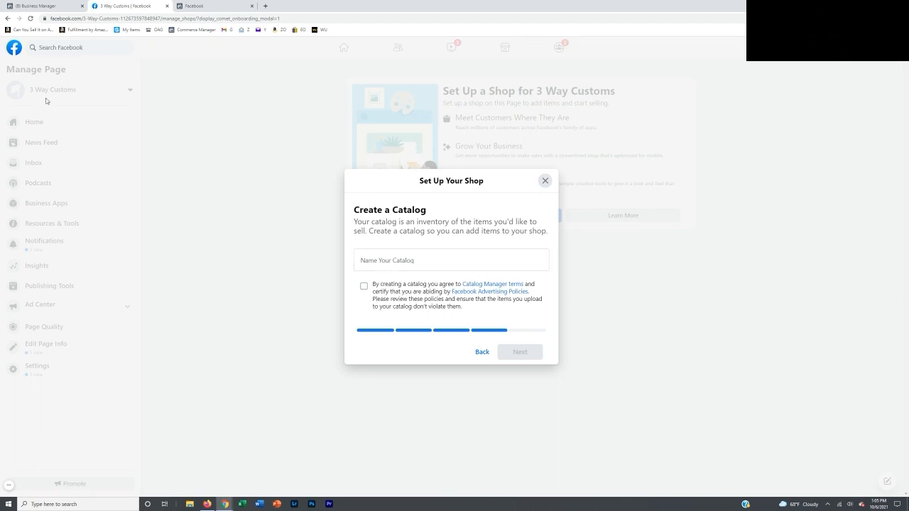
# Create a catalog named 3 Way Shop with its terms accepted, and agree to the Merchant Agreement in the shop review
pyautogui.click(433, 260)
pyautogui.write('3')
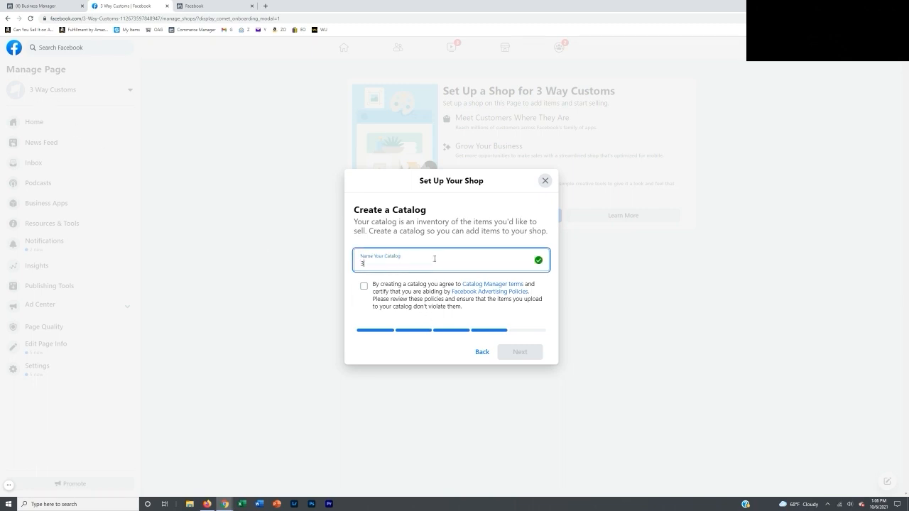
pyautogui.write(' Way s')
pyautogui.write('Shop')
pyautogui.click(364, 287)
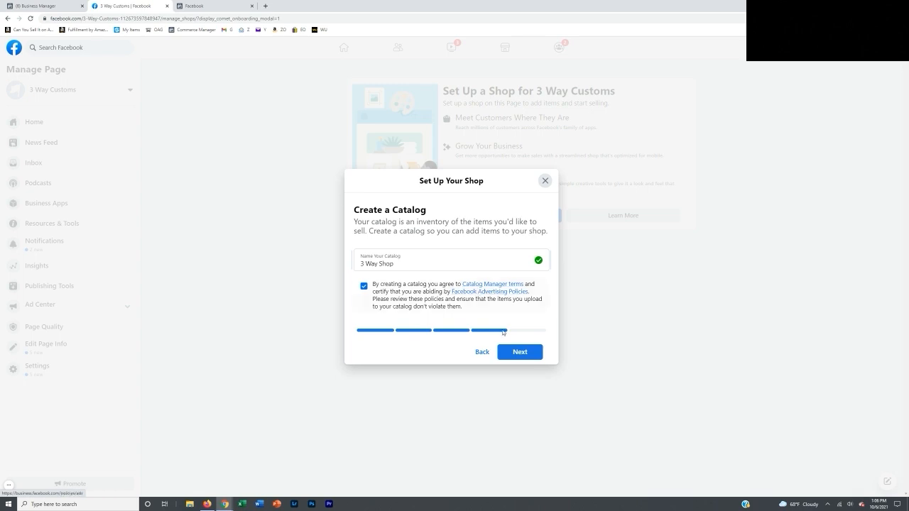
pyautogui.click(515, 355)
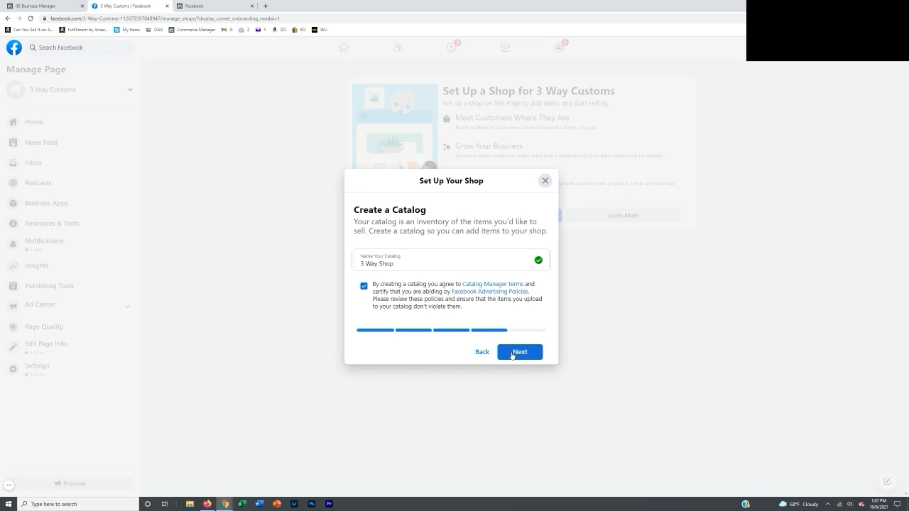
pyautogui.click(519, 352)
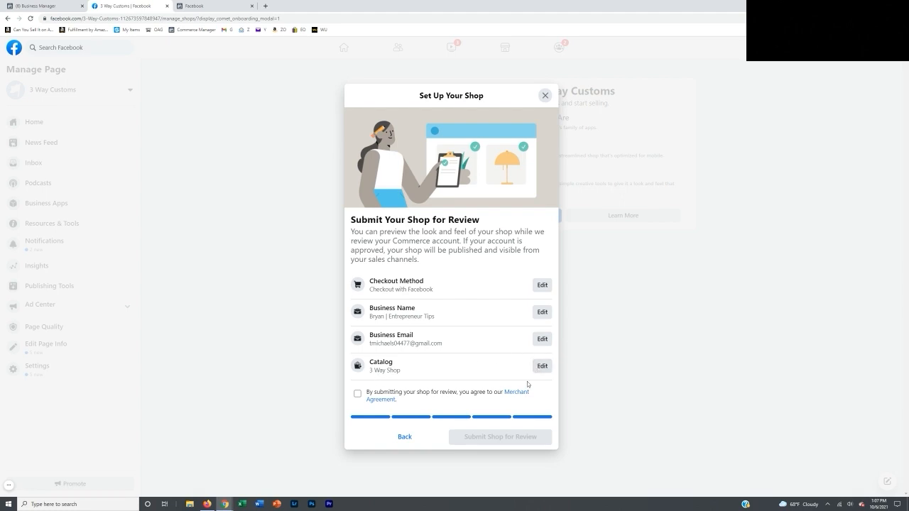
pyautogui.click(357, 394)
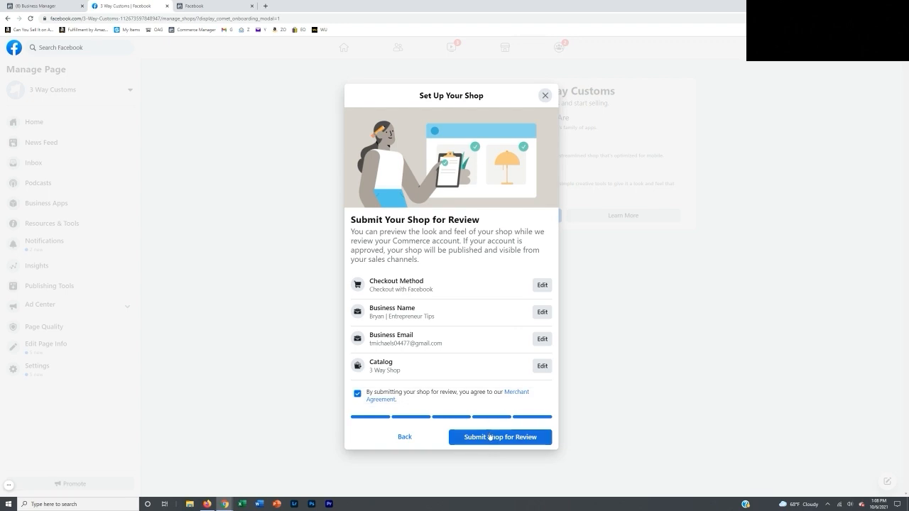
# Edit the shop's checkout method from the review summary to turn off Shop Pay by Shopify
pyautogui.click(542, 285)
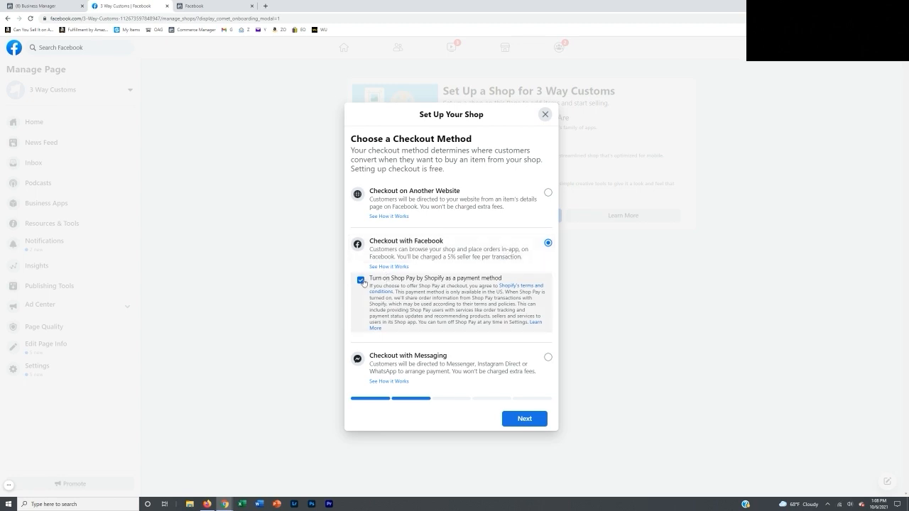
pyautogui.click(361, 280)
pyautogui.click(524, 418)
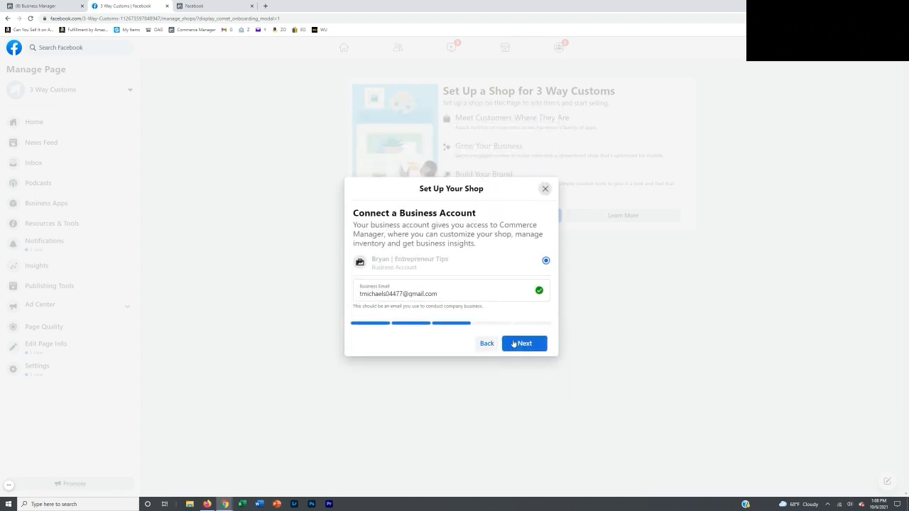
# Reconfirm the connected business account and accept the terms for the 3 Way Shop catalog, returning to the review summary
pyautogui.click(520, 345)
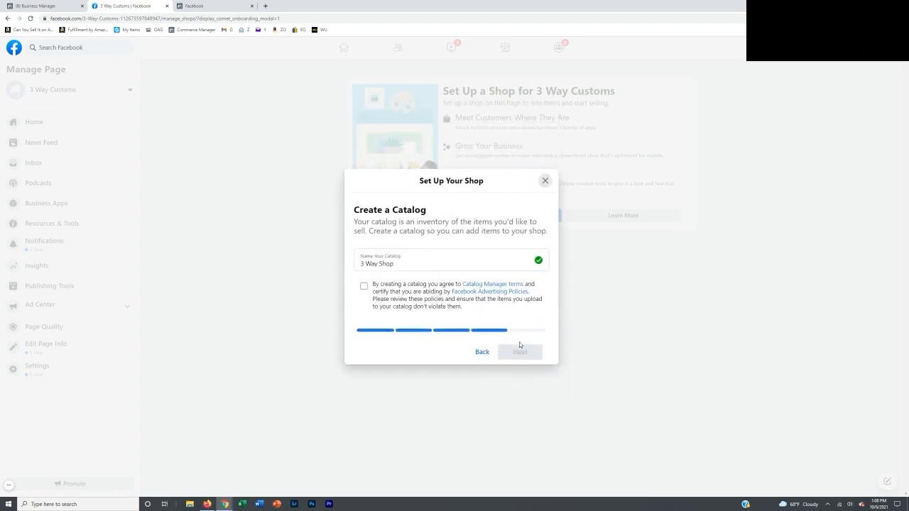
pyautogui.click(364, 286)
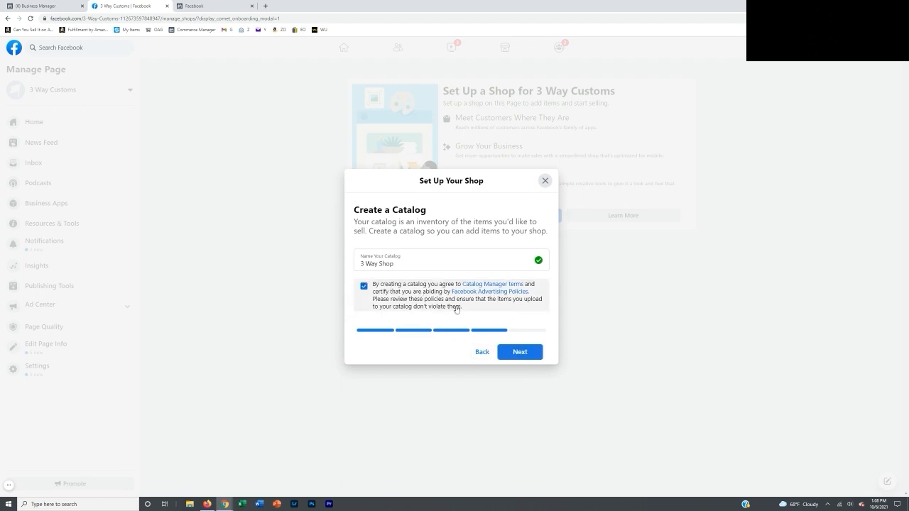
pyautogui.click(518, 352)
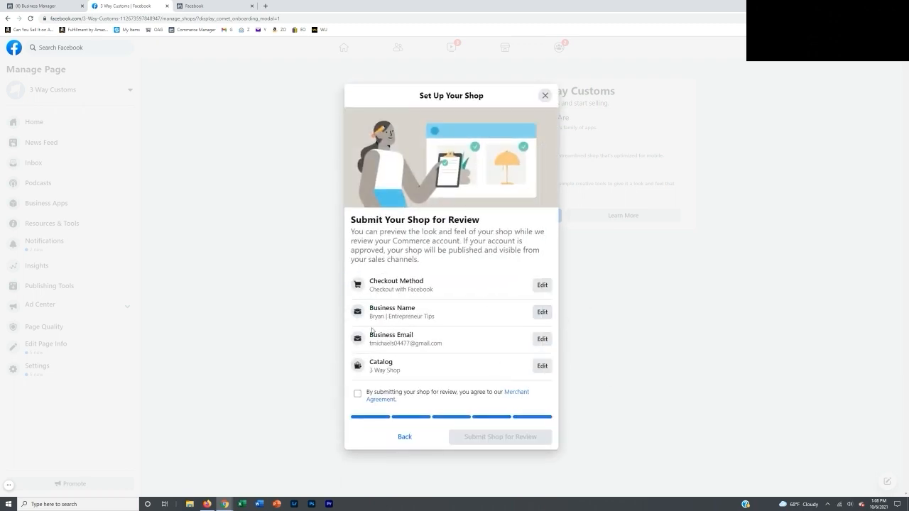
# Agree to the Merchant Agreement and submit the shop for review
pyautogui.click(357, 394)
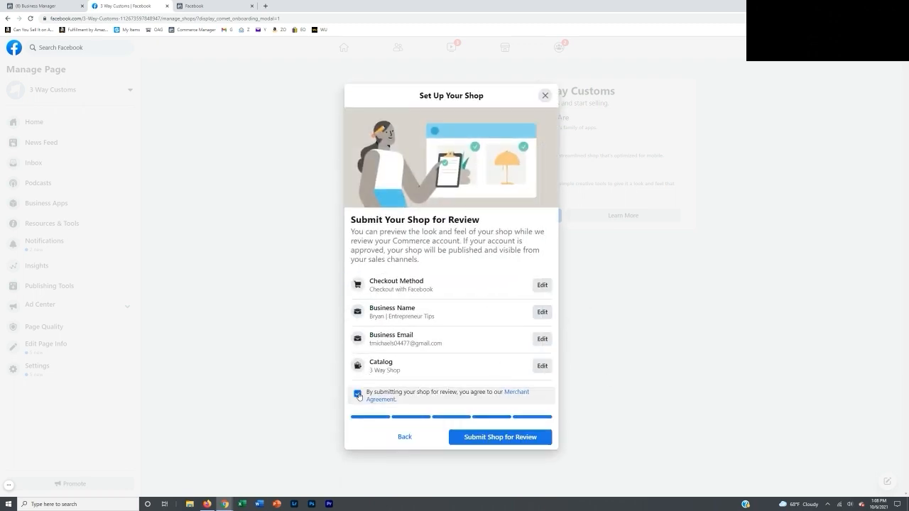
pyautogui.click(500, 441)
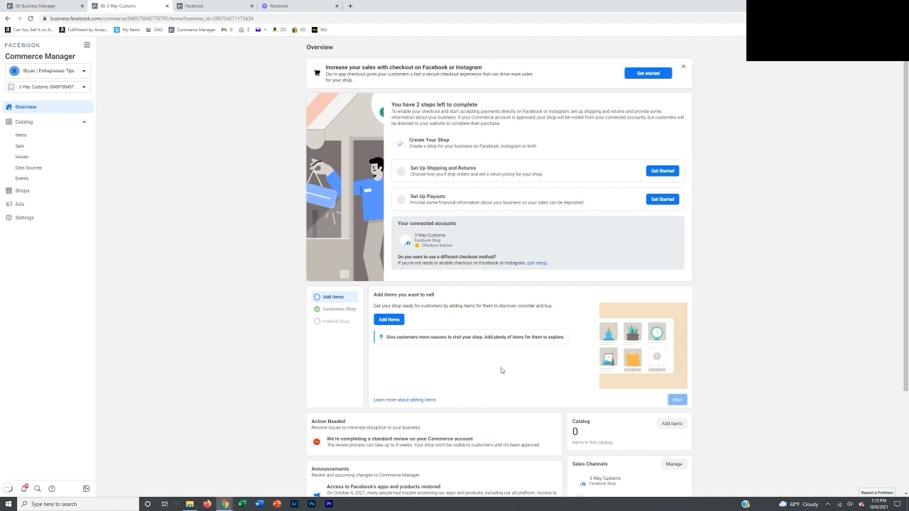
# Start the shipping and returns setup and add a free Standard Shipping option with 3 to 7 estimated days to delivery
pyautogui.click(660, 172)
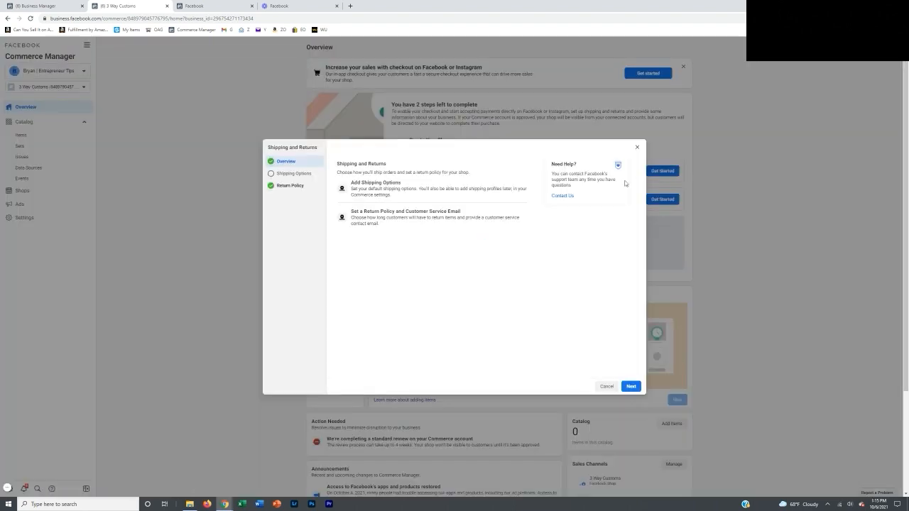
pyautogui.click(631, 387)
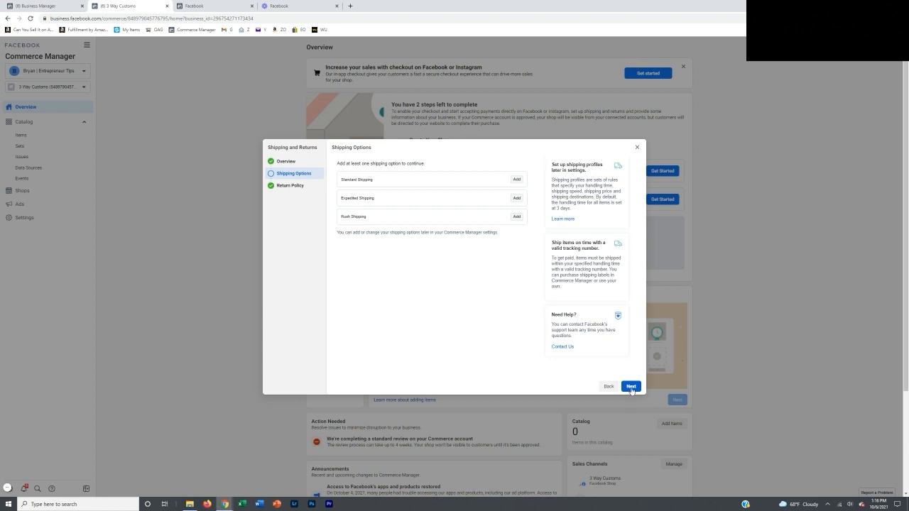
pyautogui.click(518, 182)
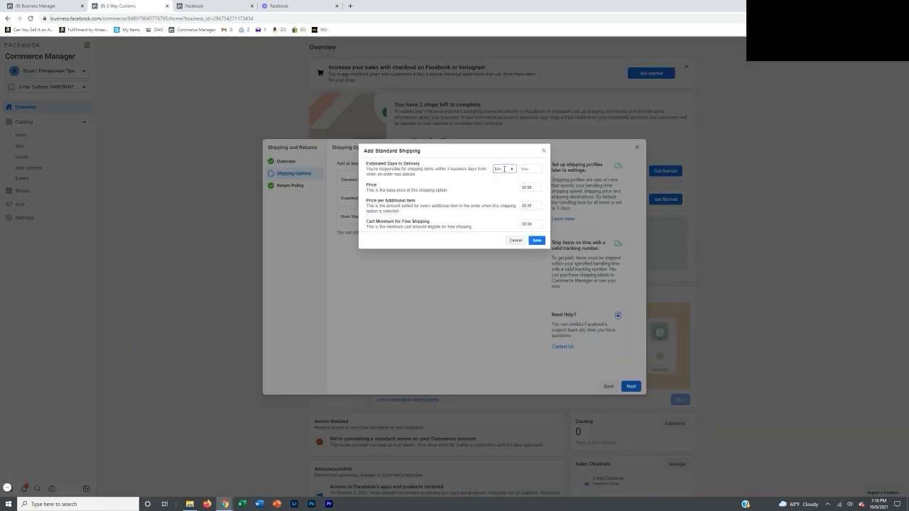
pyautogui.write('2')
pyautogui.click(523, 170)
pyautogui.write('4')
pyautogui.click(524, 176)
pyautogui.click(499, 168)
pyautogui.press('BackSpace')
pyautogui.write('3')
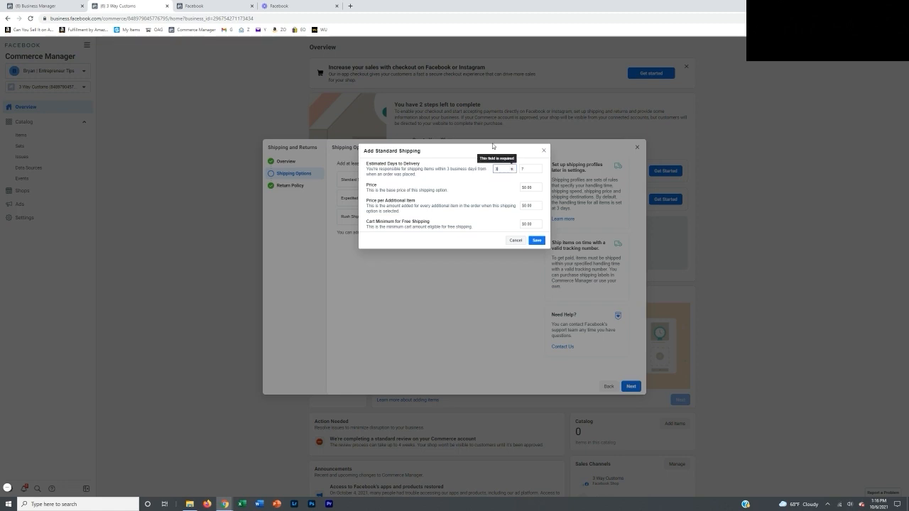
pyautogui.click(505, 189)
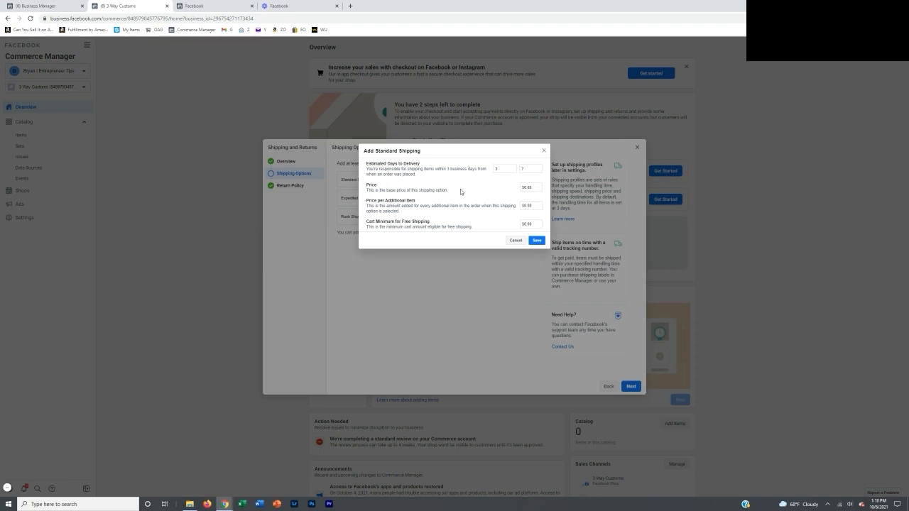
pyautogui.click(536, 241)
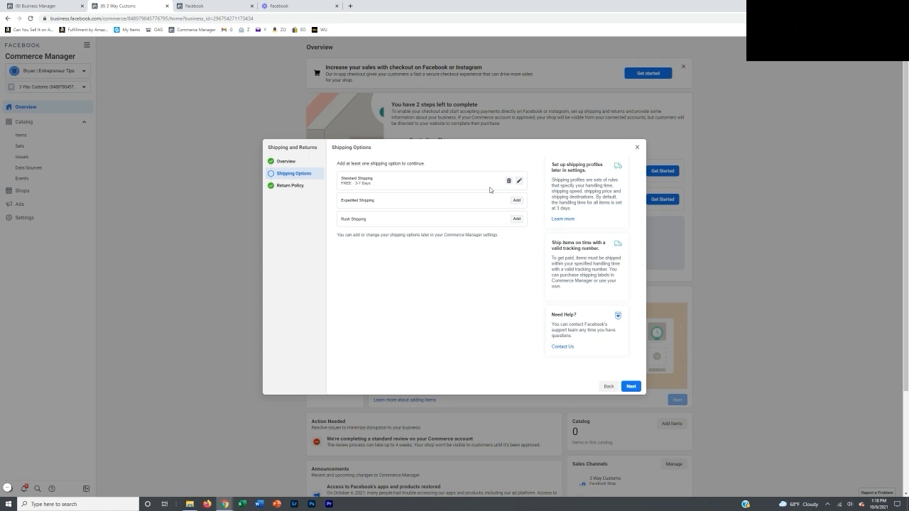
# Finish the shipping and returns setup with a 30-day return window and the prefilled customer service email
pyautogui.click(631, 386)
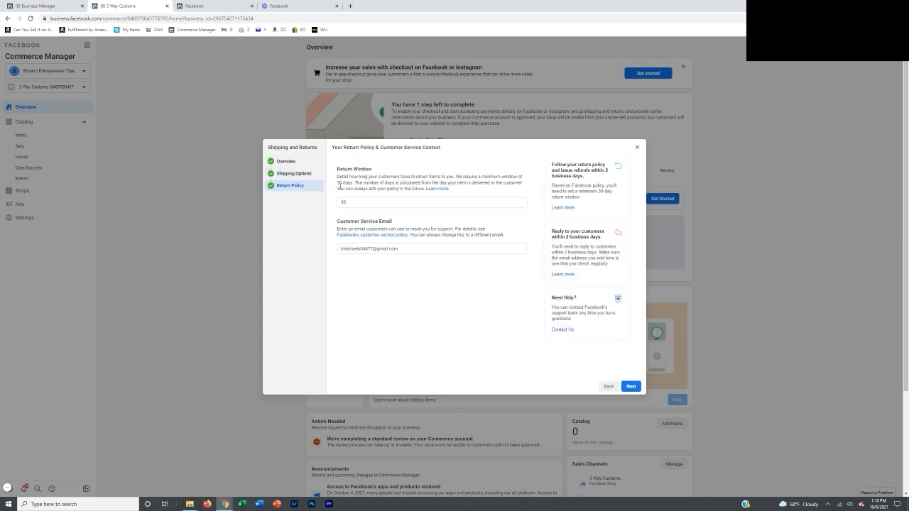
pyautogui.click(342, 201)
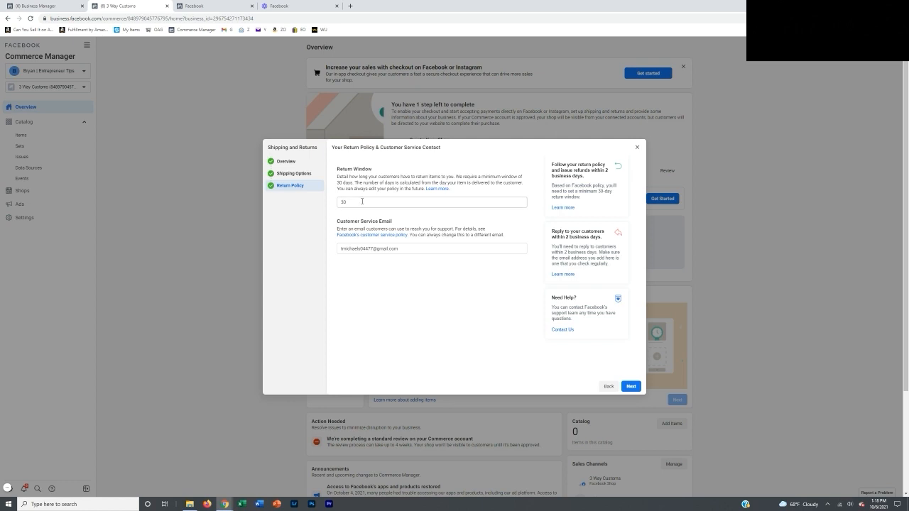
pyautogui.click(341, 249)
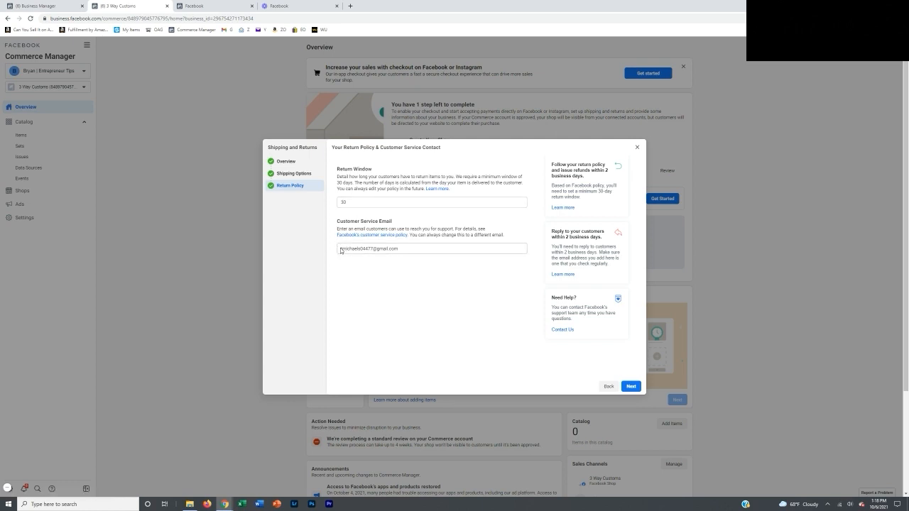
pyautogui.click(629, 388)
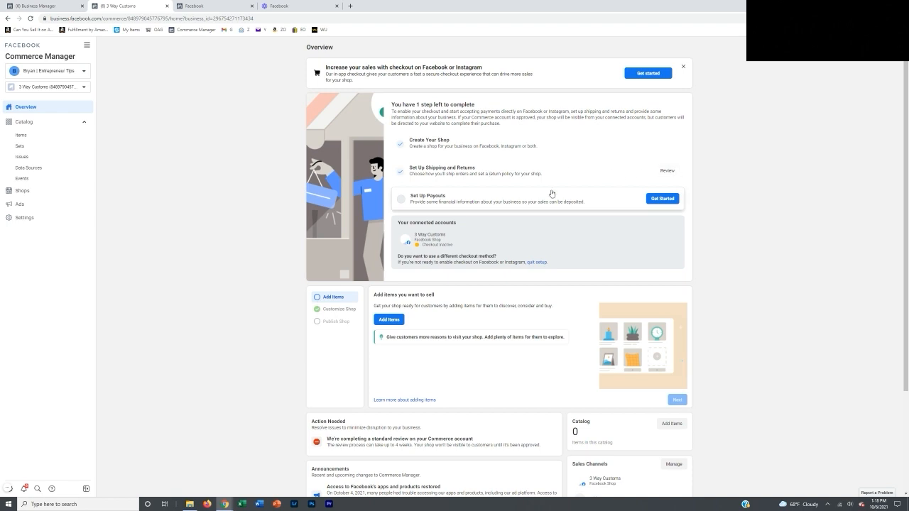
# Start the payouts setup and examine the business address form, continuing without filling it in
pyautogui.click(660, 200)
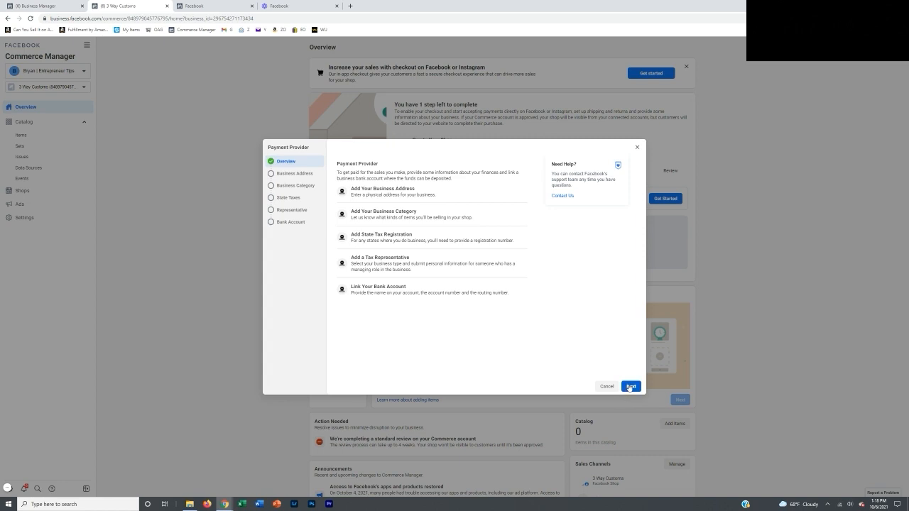
pyautogui.click(629, 388)
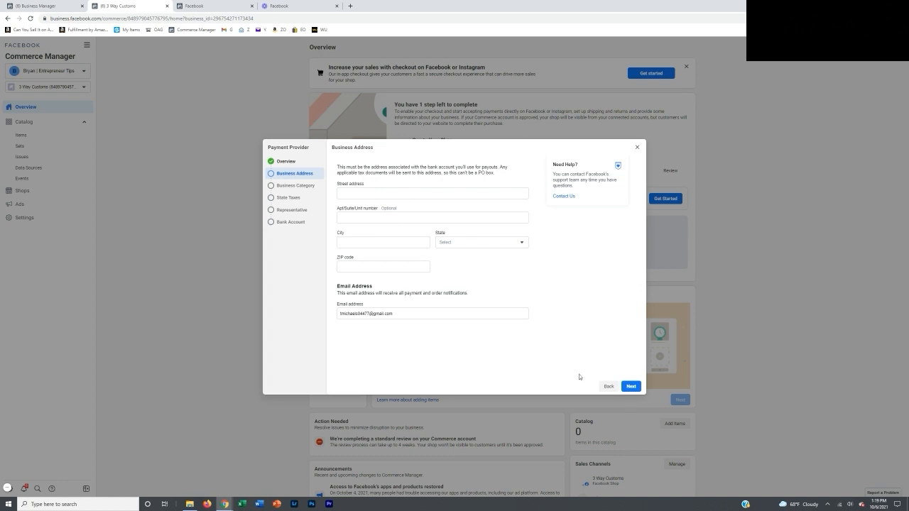
pyautogui.click(631, 387)
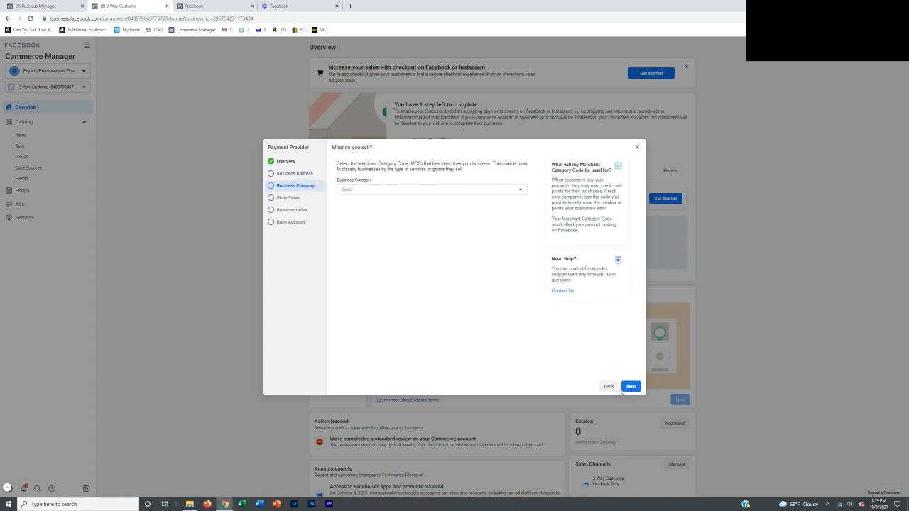
pyautogui.click(608, 387)
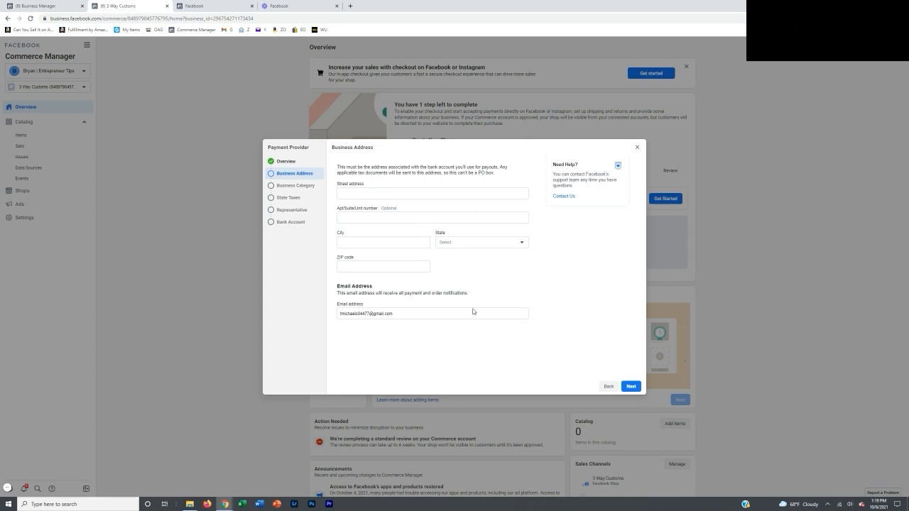
pyautogui.click(631, 386)
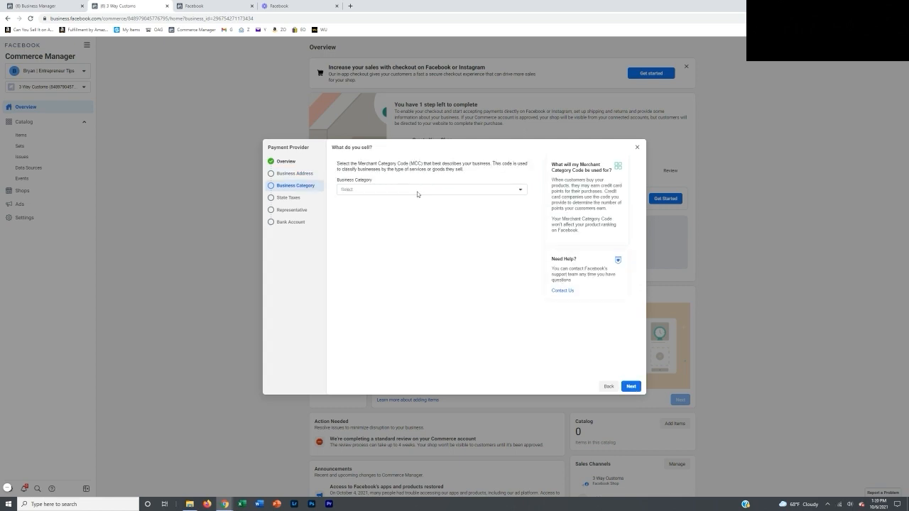
# Set the payout business category to Miscellaneous and Specialty Retail Shops and continue to state taxes
pyautogui.click(416, 192)
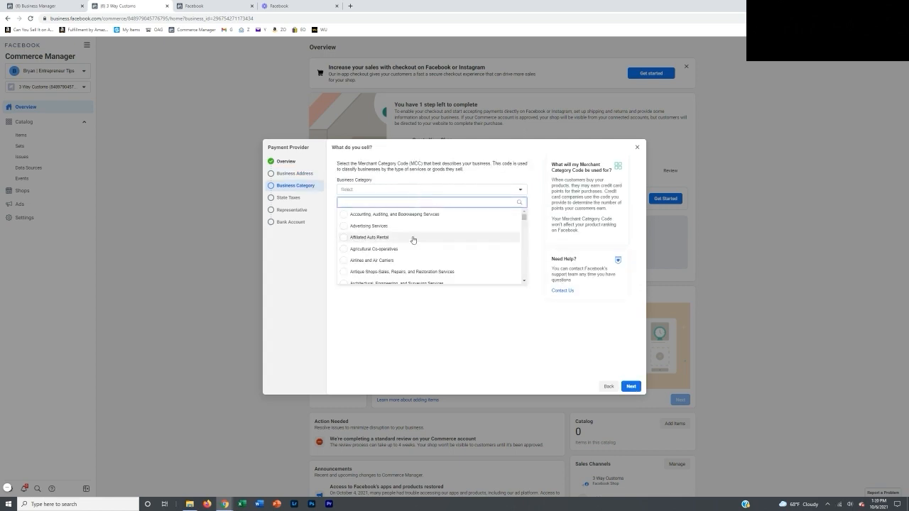
pyautogui.scroll(-3, 412, 238)
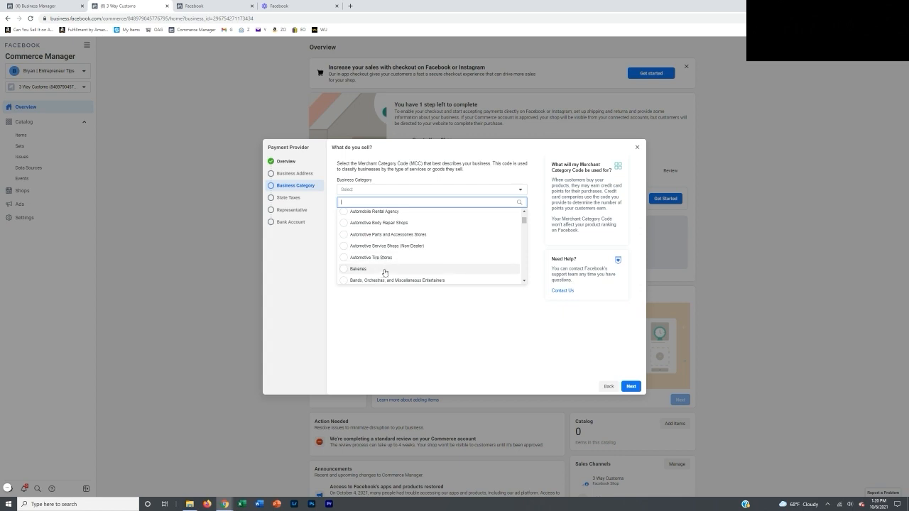
pyautogui.write('retail')
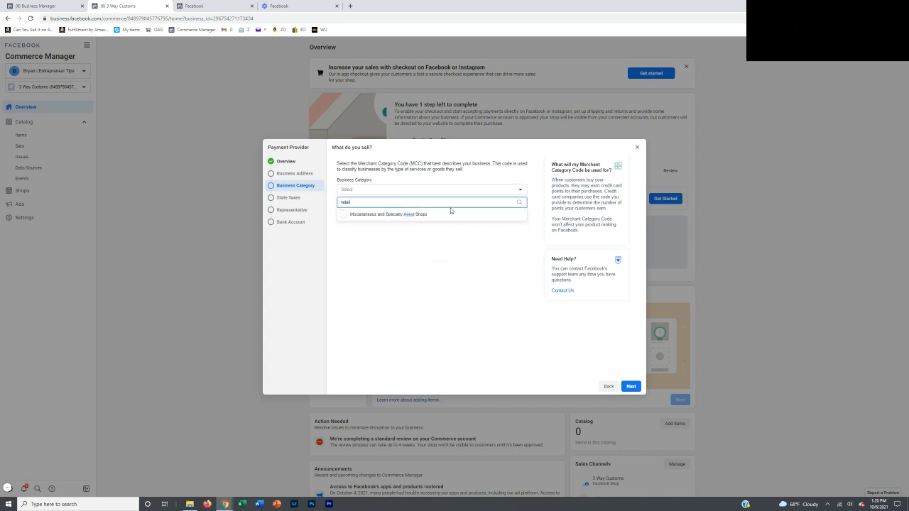
pyautogui.click(369, 218)
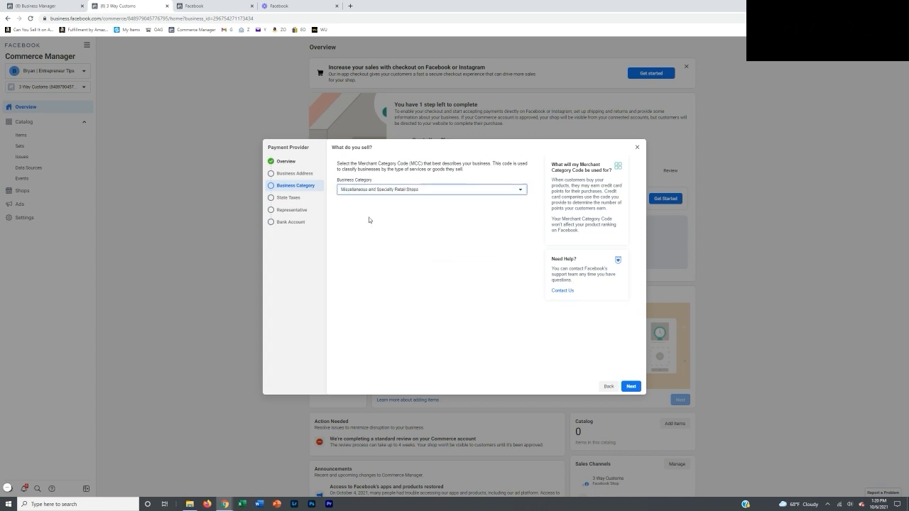
pyautogui.click(630, 386)
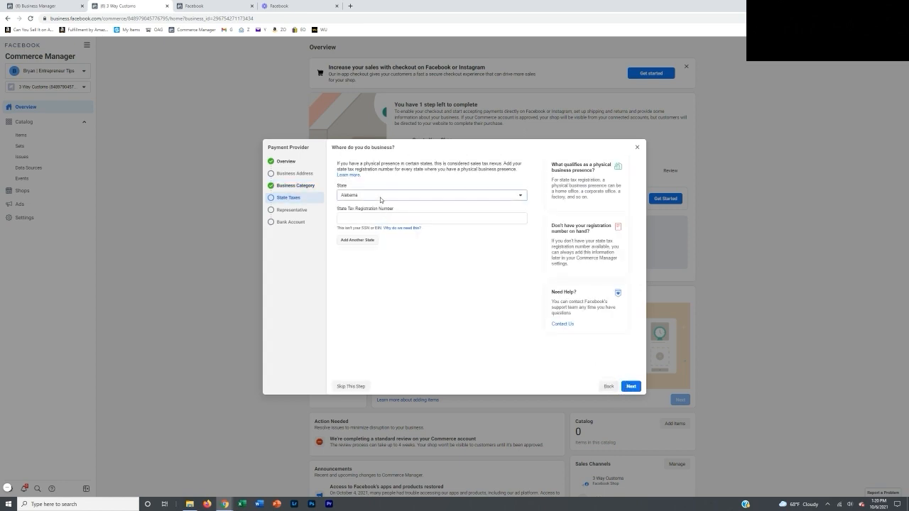
# Examine the state tax registration form and continue to the tax representative page without entering a registration number
pyautogui.click(374, 194)
pyautogui.click(404, 195)
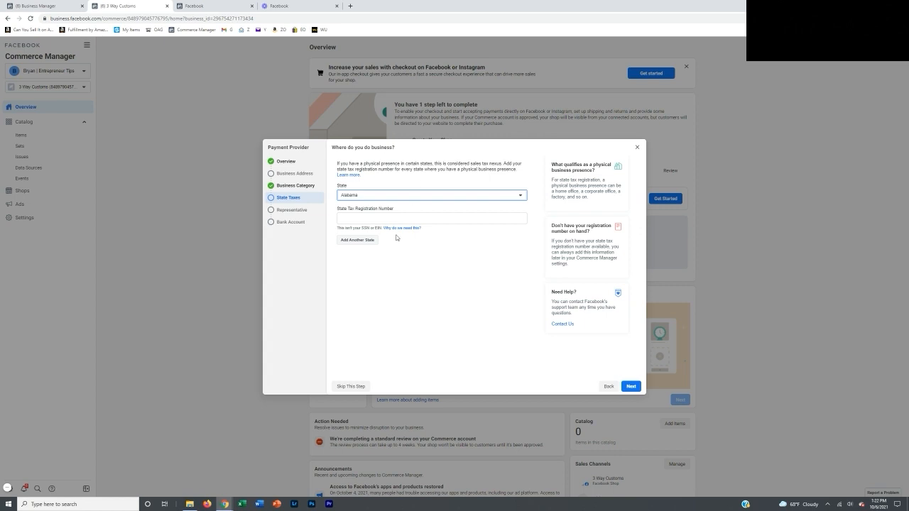
pyautogui.click(405, 199)
pyautogui.click(416, 182)
pyautogui.click(629, 387)
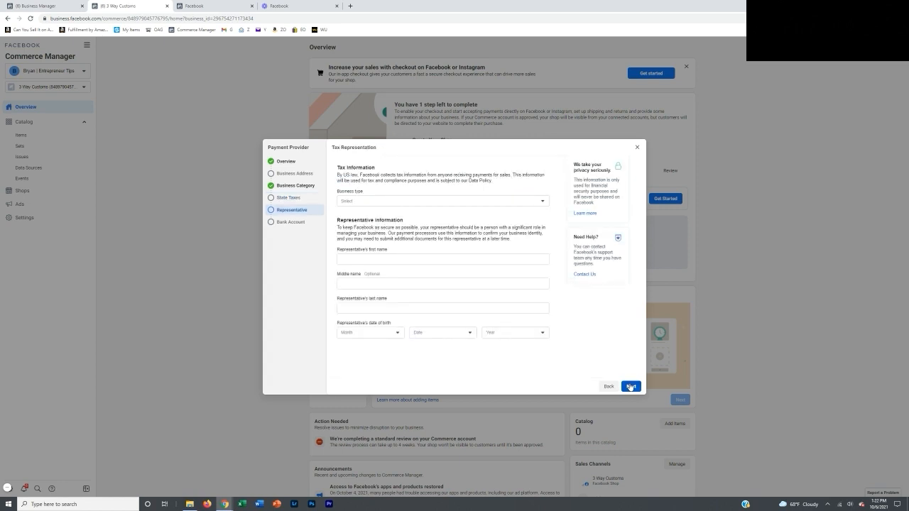
# Set the business type to Sole Proprietorship and check the representative fields it requires
pyautogui.click(454, 203)
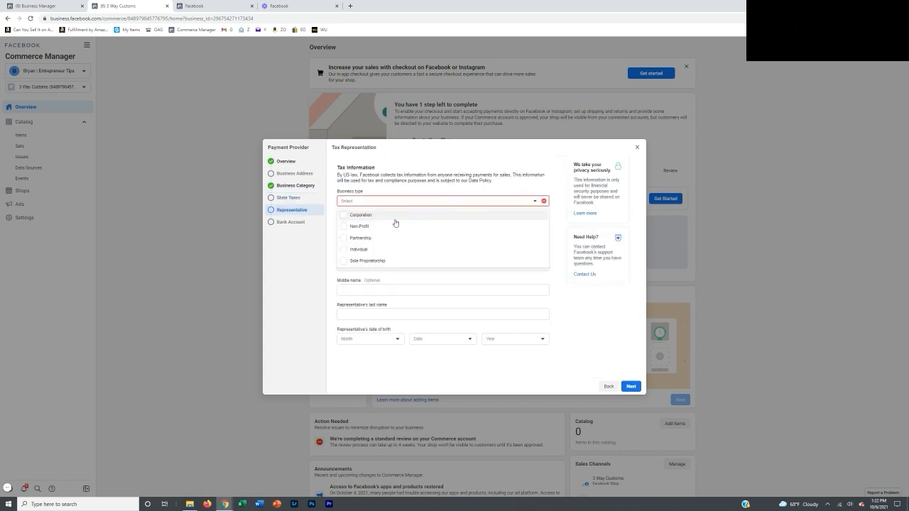
pyautogui.click(373, 261)
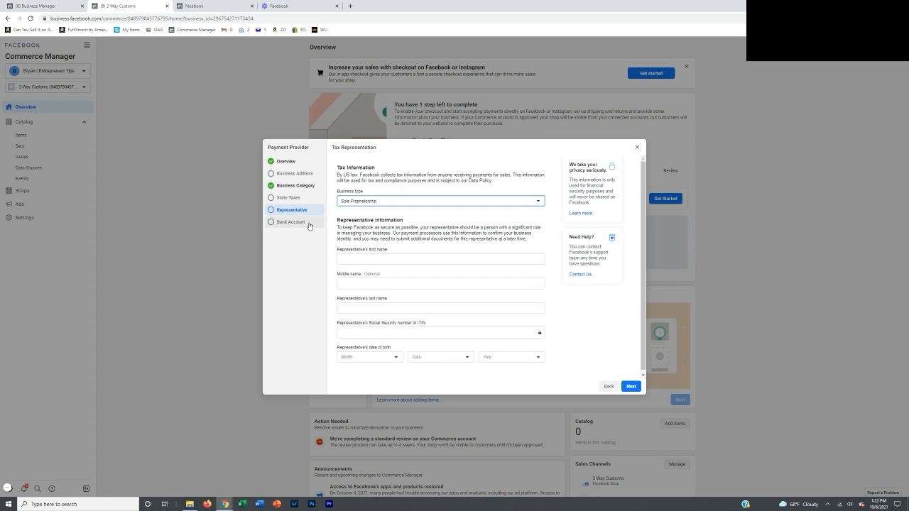
pyautogui.click(360, 201)
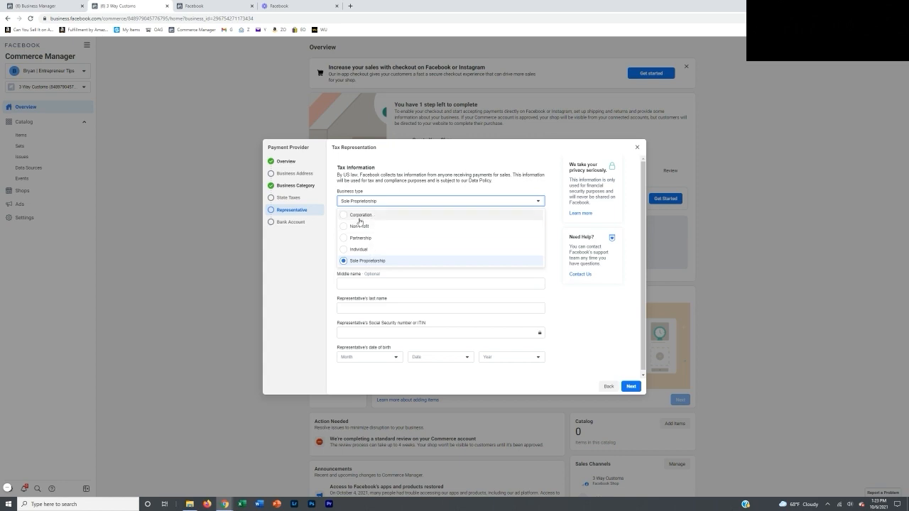
pyautogui.click(415, 192)
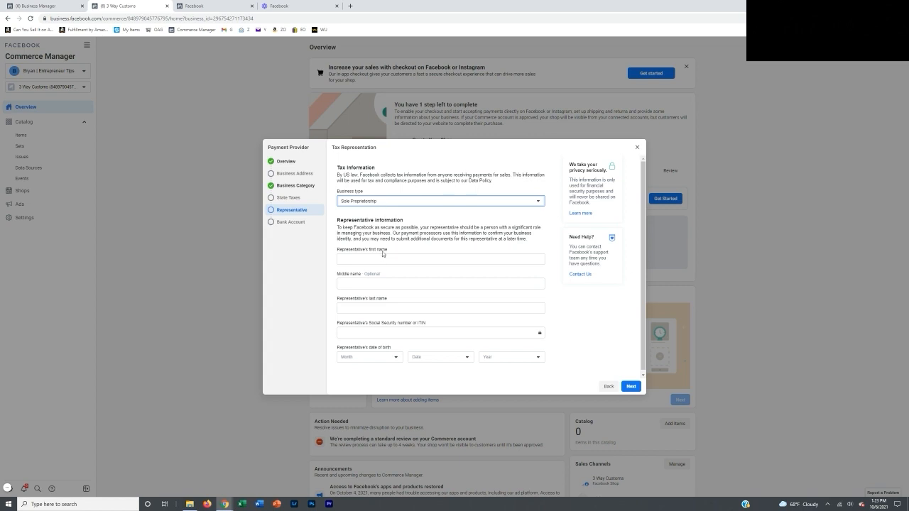
# Switch the business type to Corporation and examine the business name, EIN and representative fields
pyautogui.click(392, 202)
pyautogui.click(394, 214)
pyautogui.click(370, 226)
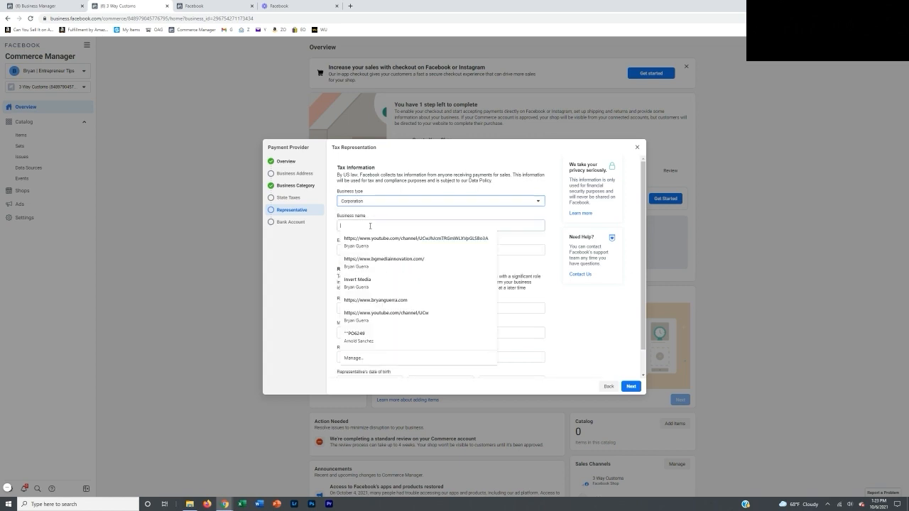
pyautogui.click(436, 188)
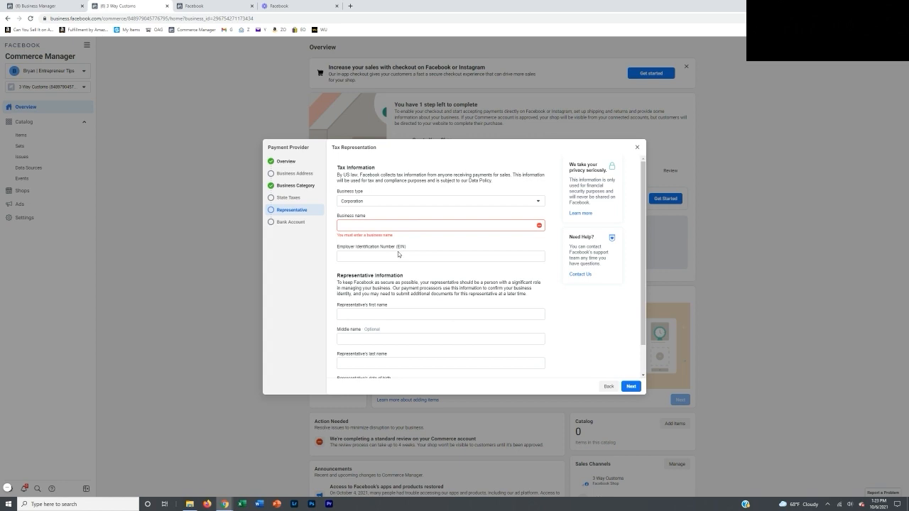
pyautogui.scroll(-1, 398, 251)
pyautogui.scroll(1, 390, 206)
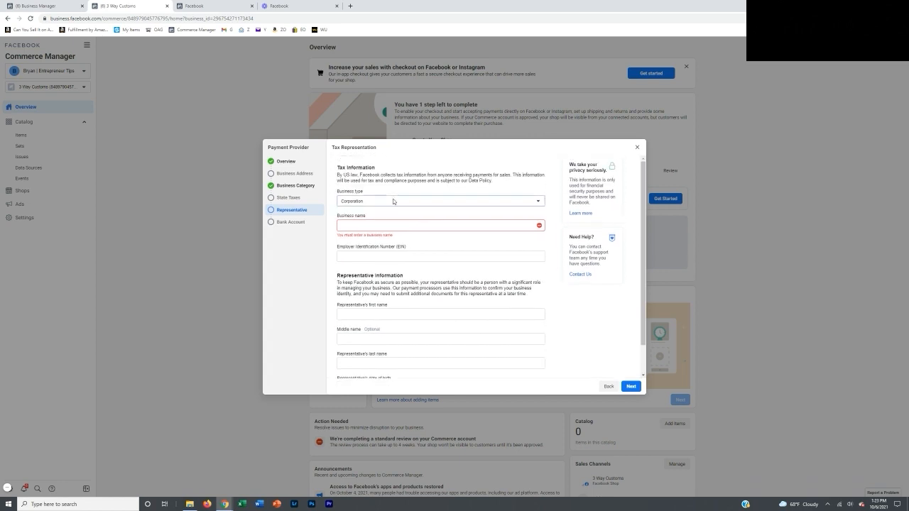
pyautogui.click(392, 202)
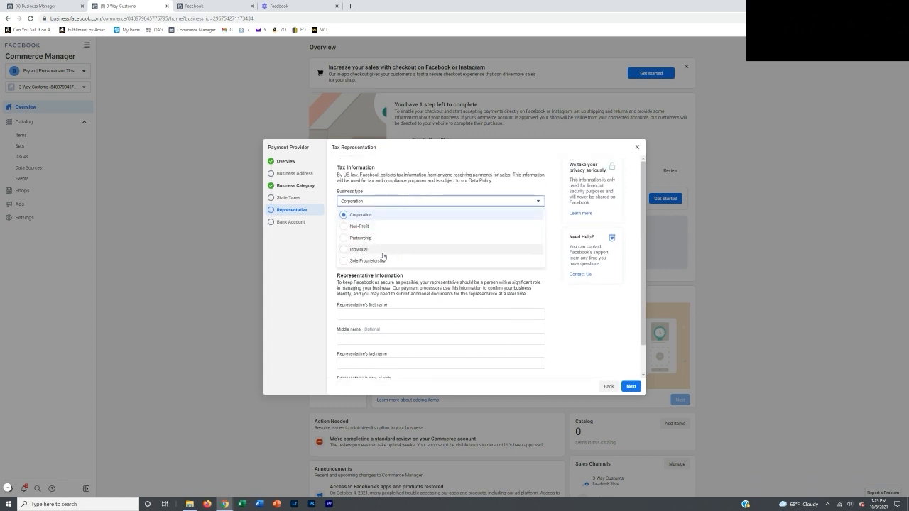
pyautogui.click(406, 213)
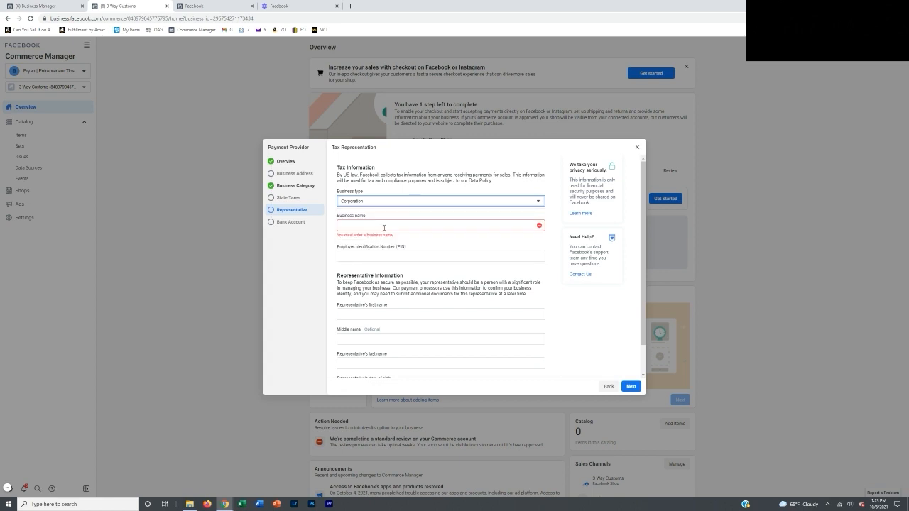
pyautogui.scroll(-1, 368, 254)
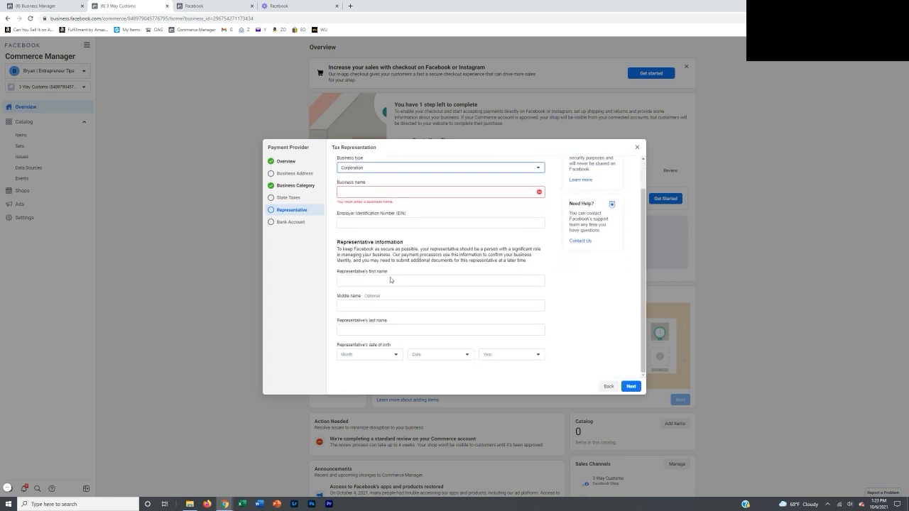
# Examine the bank account linking form, then close the payouts setup without entering bank details
pyautogui.click(629, 388)
pyautogui.scroll(-2, 399, 230)
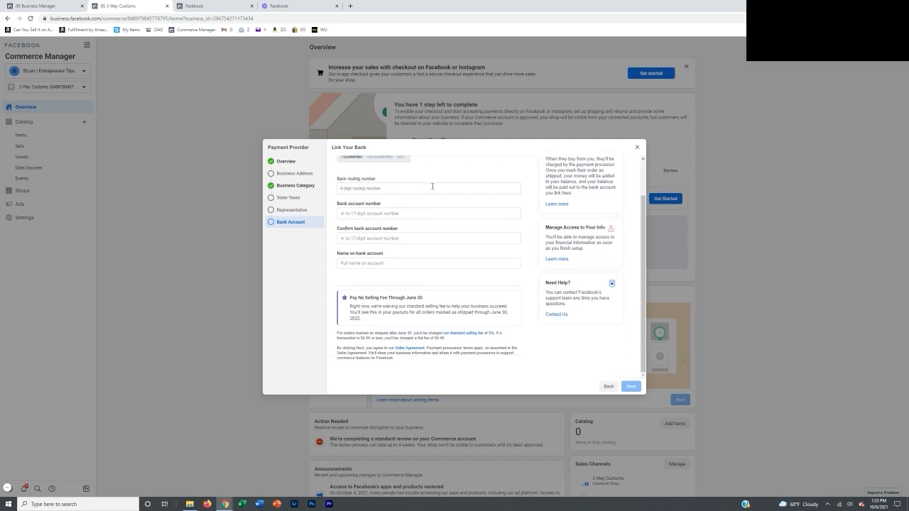
pyautogui.scroll(2, 426, 205)
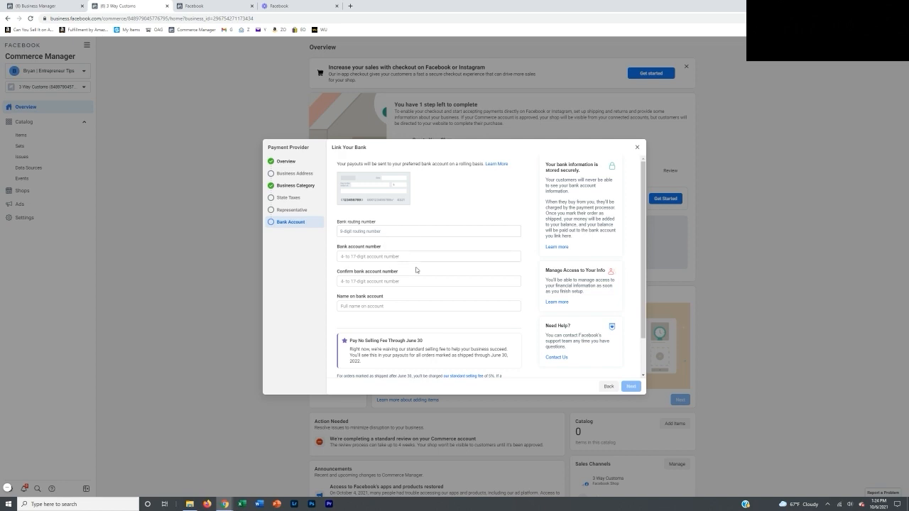
pyautogui.click(637, 147)
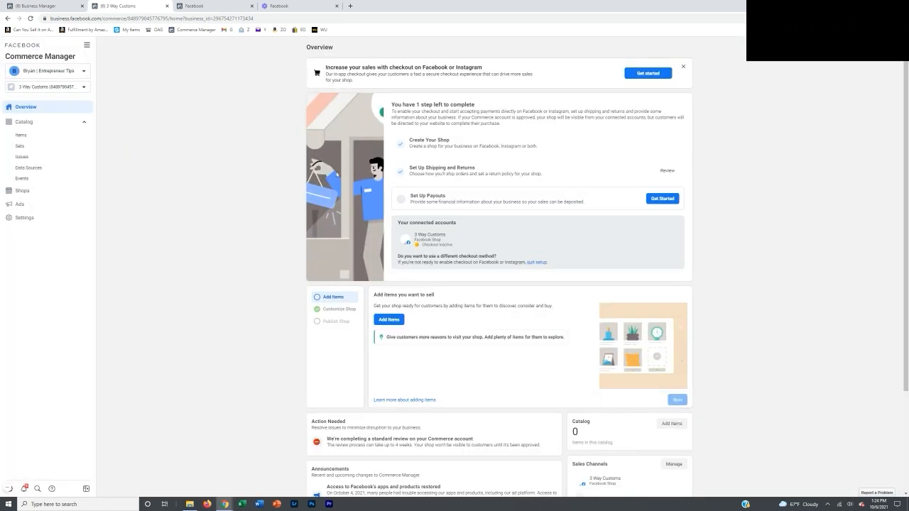